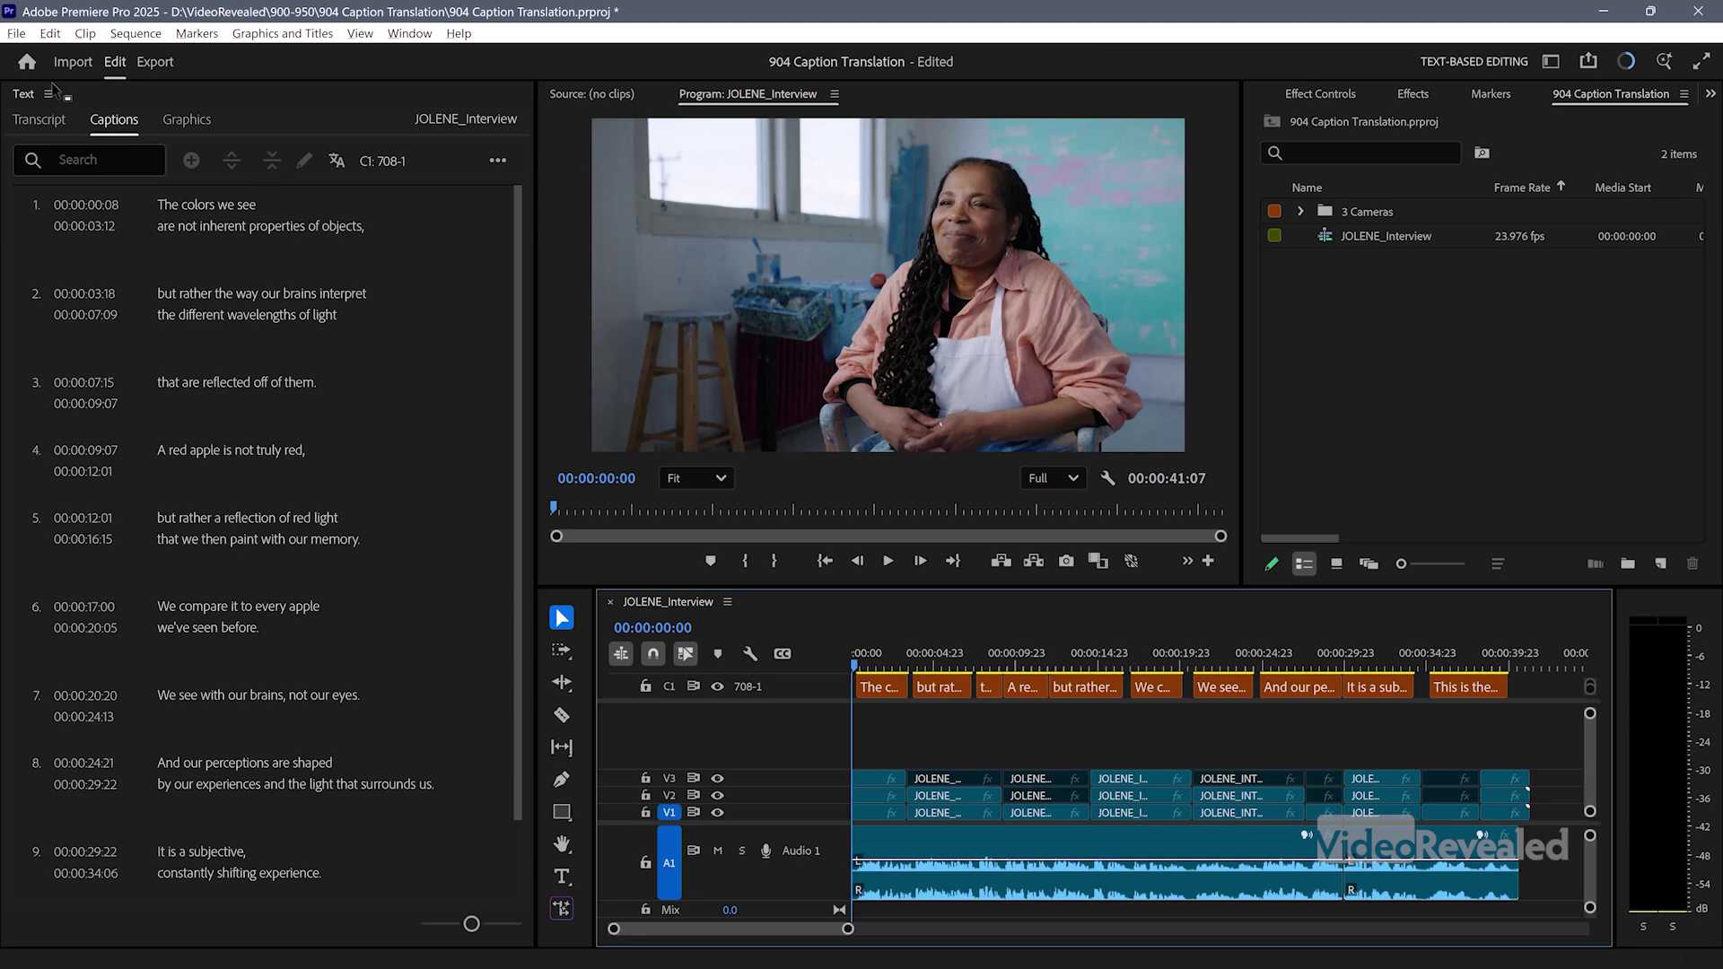
Switch the Text panel to the Transcript view to show the JOLENE_Interview transcript paragraphs.
click(37, 121)
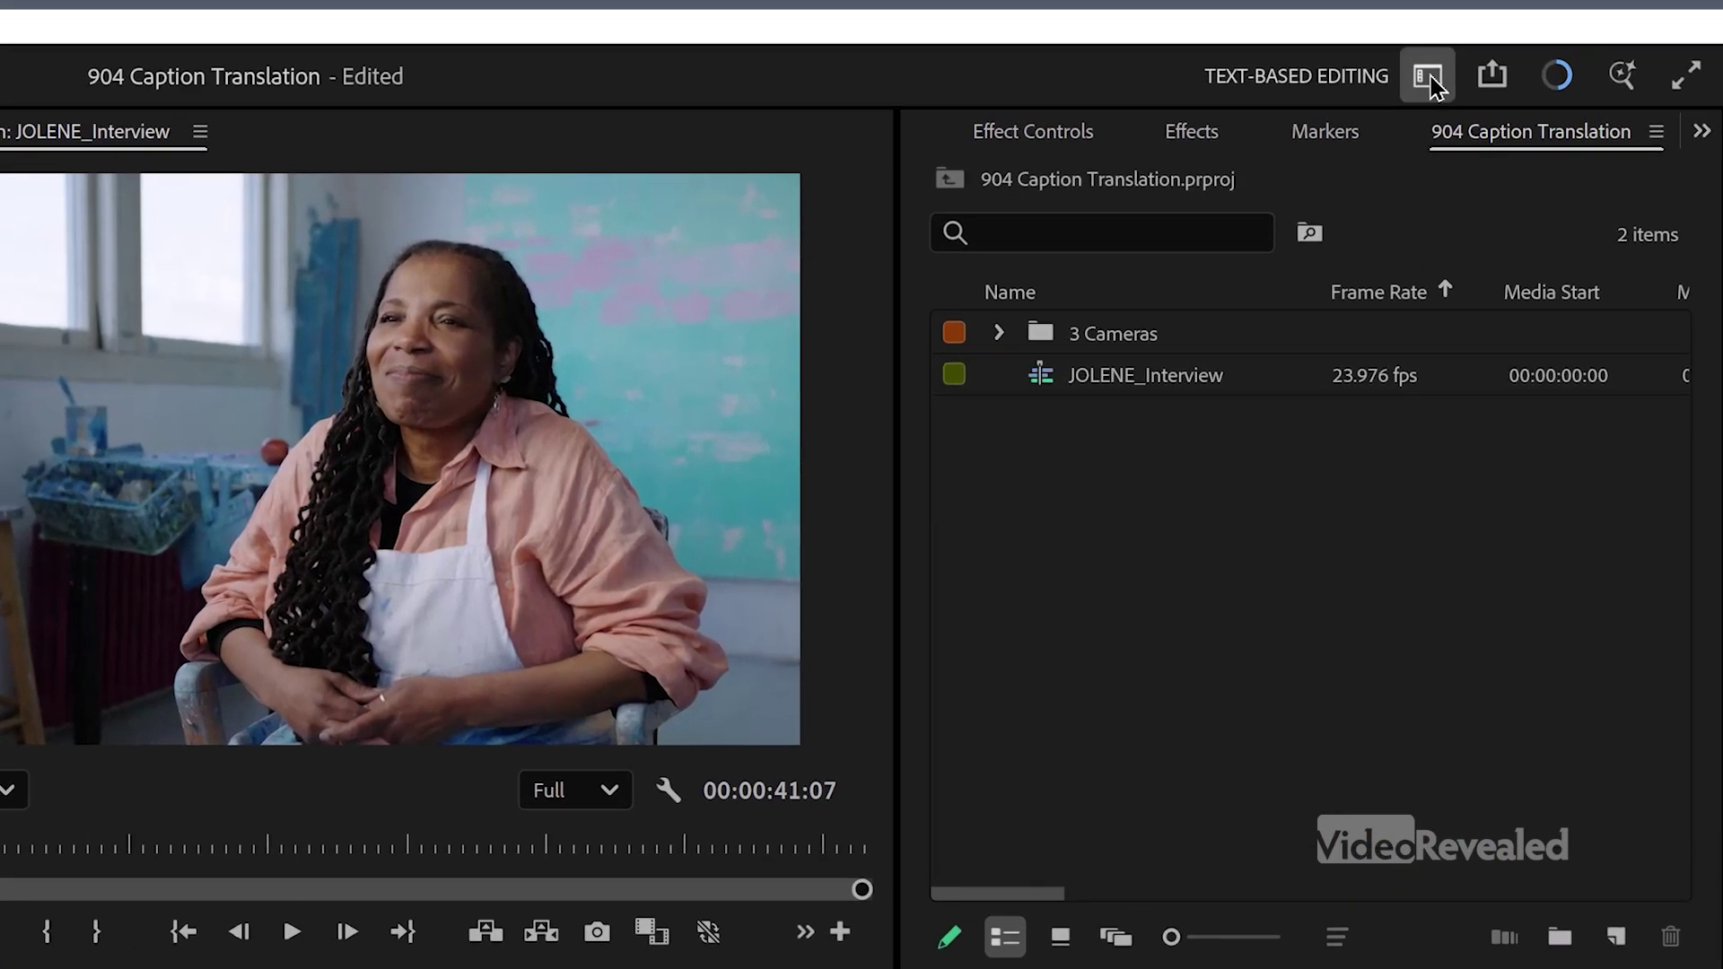
Switch to the Text-Based Editing workspace's numbered Captions list and play the interview with English captions.
click(1551, 61)
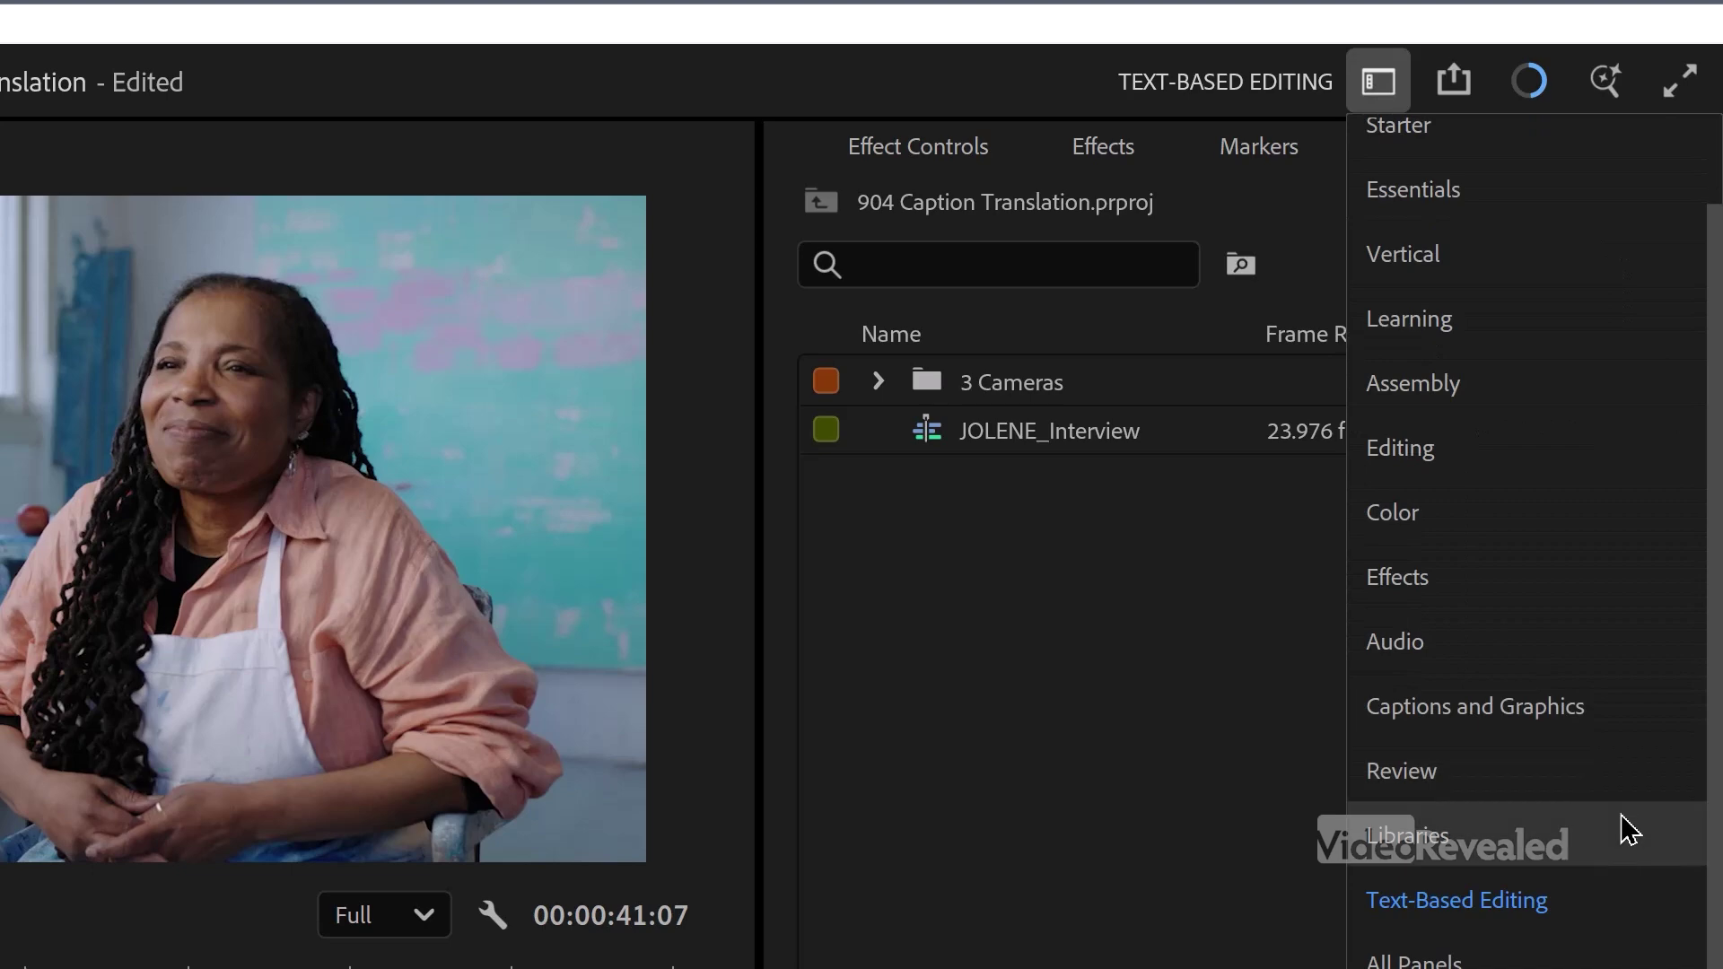
click(1622, 900)
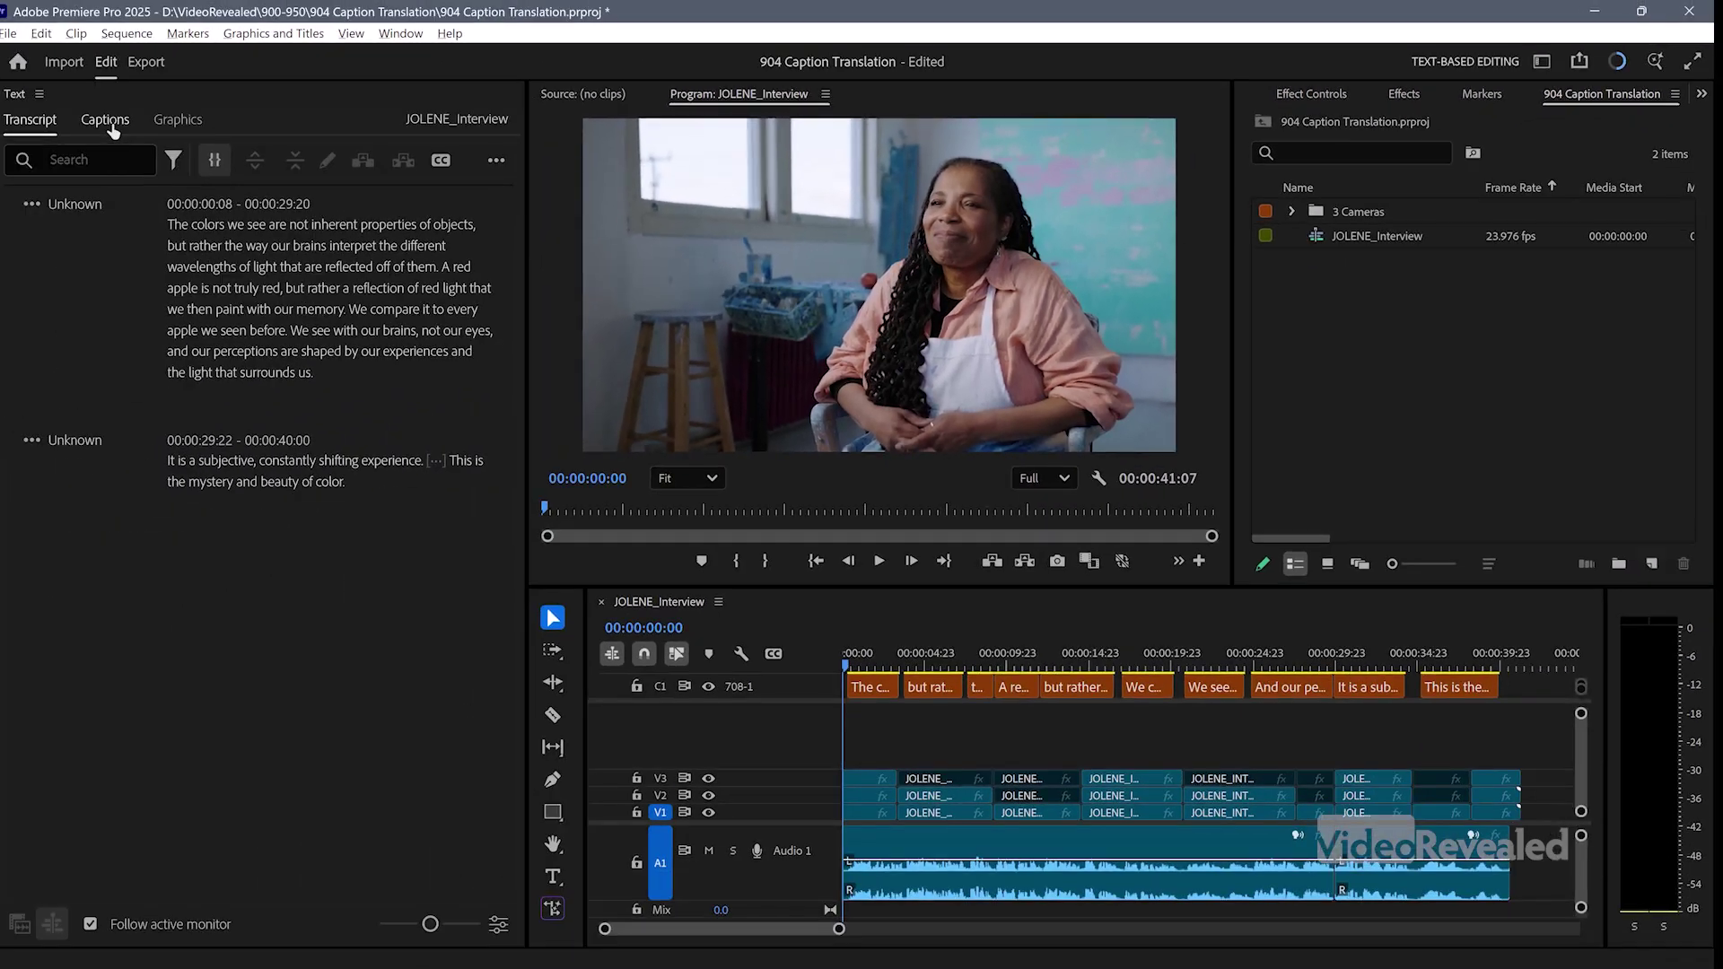
click(106, 122)
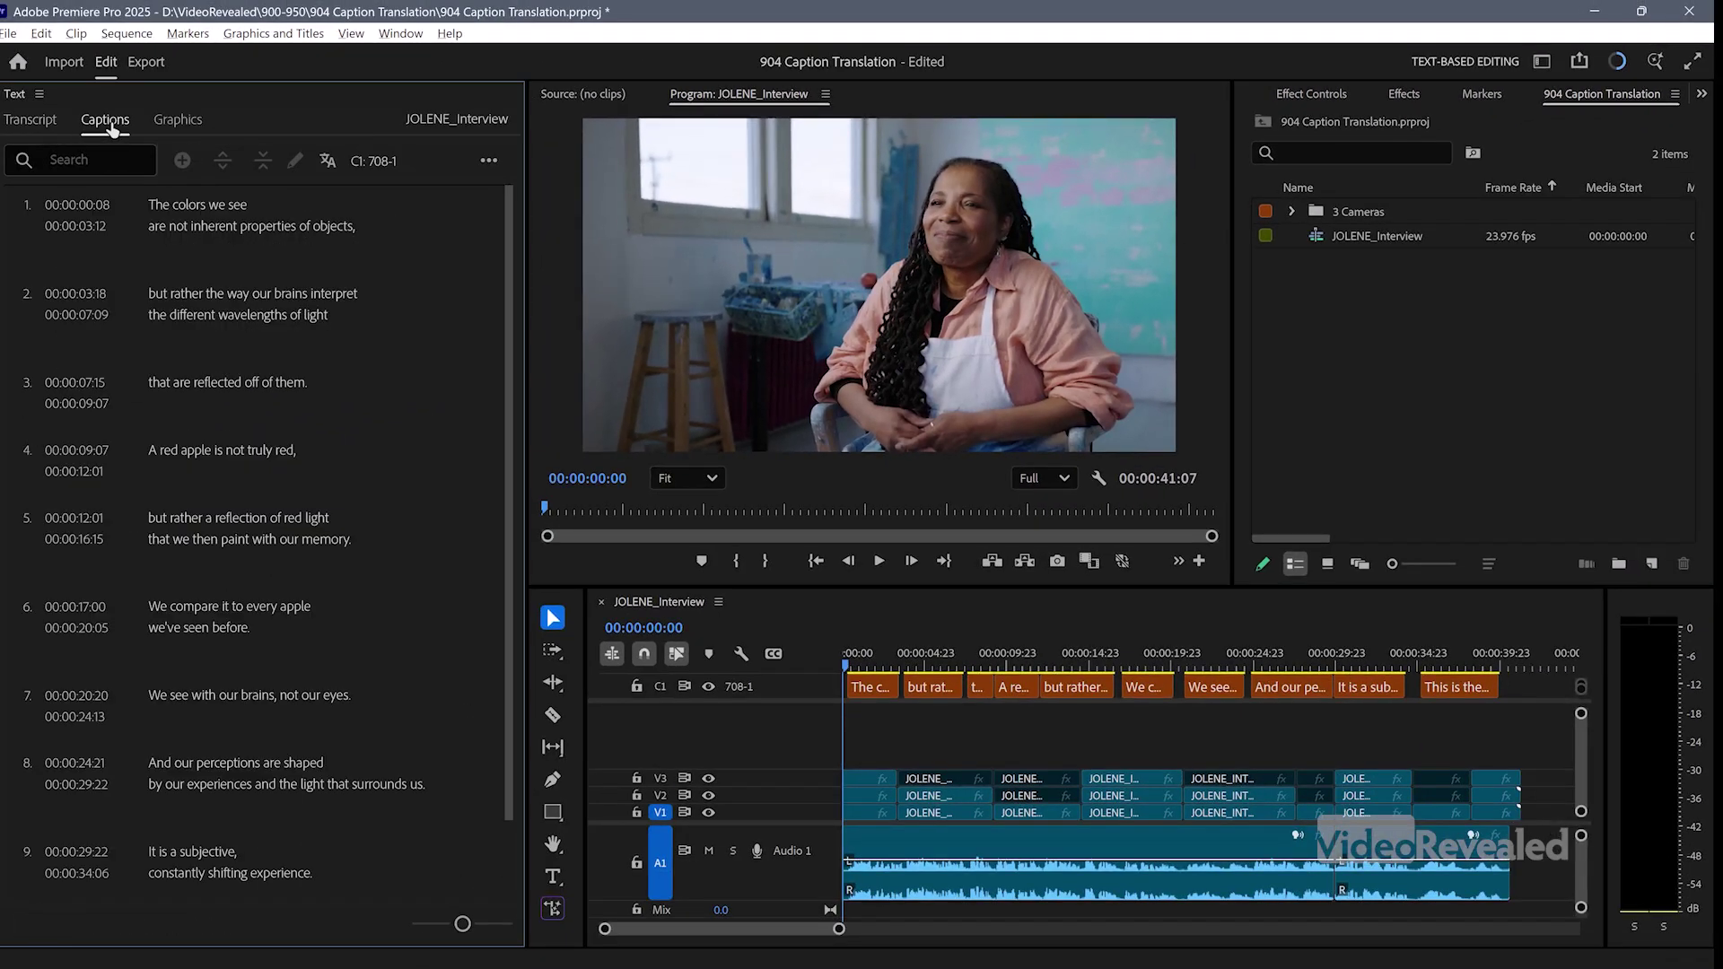
key(space)
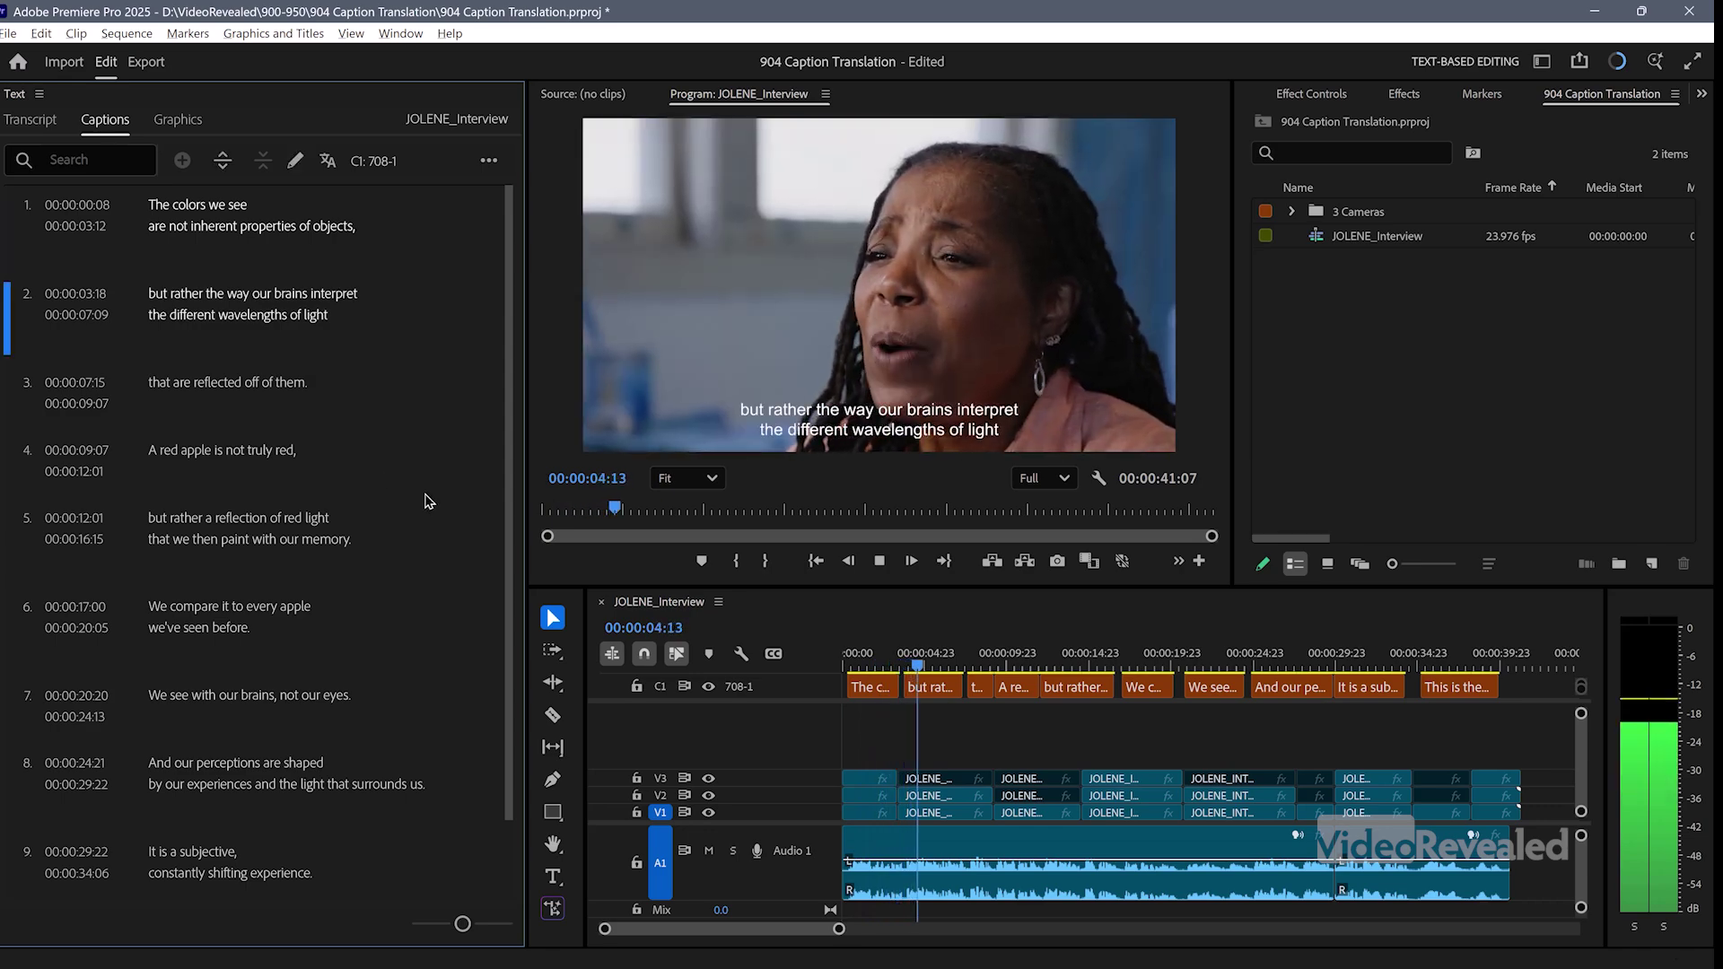
Stop playback, resize the Text panel, and bring up the Translate Captions dialog for the English captions.
key(space)
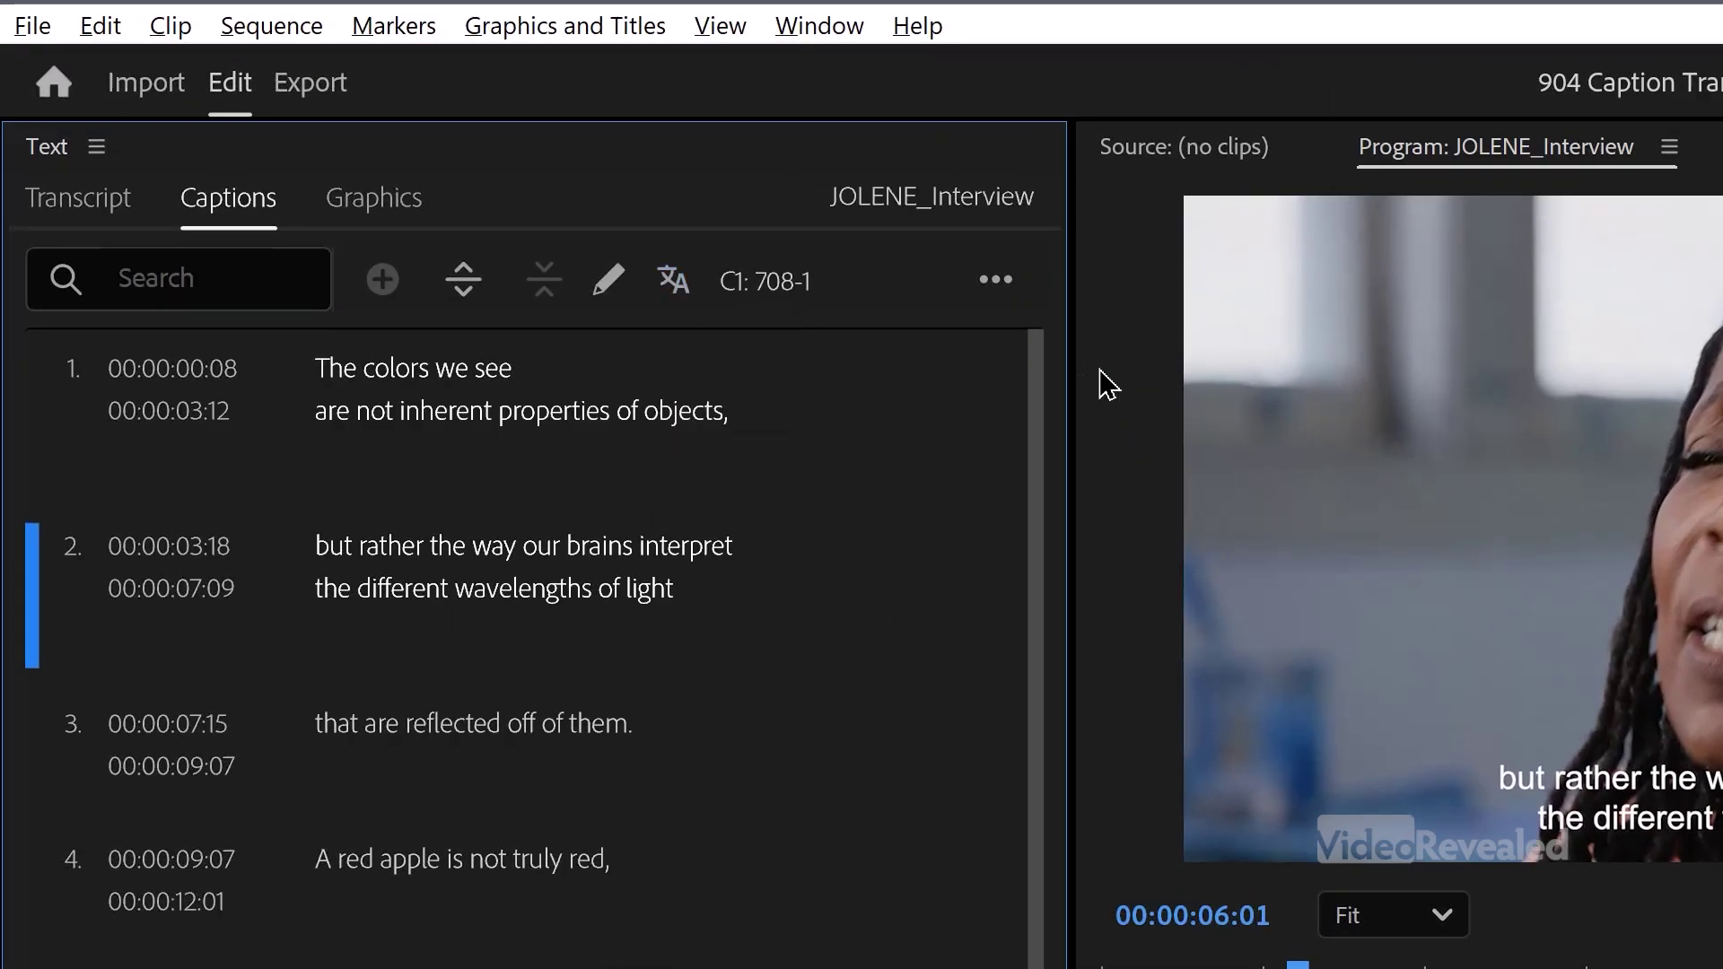
drag(1070, 372, 990, 373)
click(910, 285)
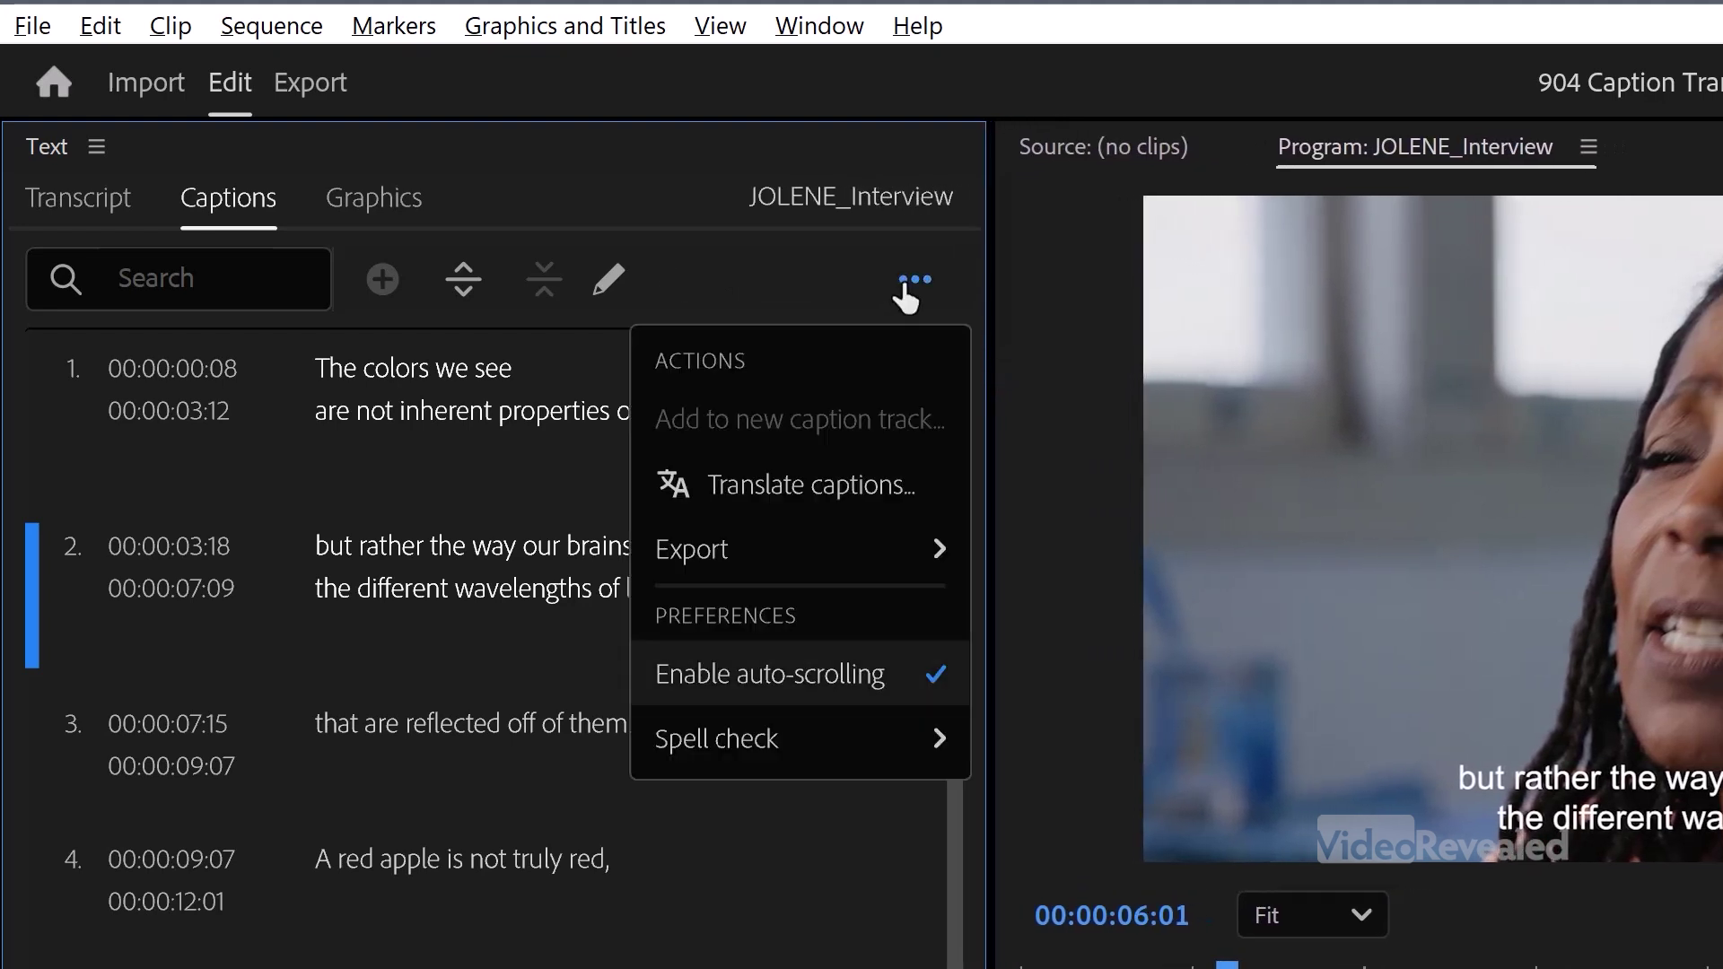
click(993, 309)
drag(993, 309, 1059, 297)
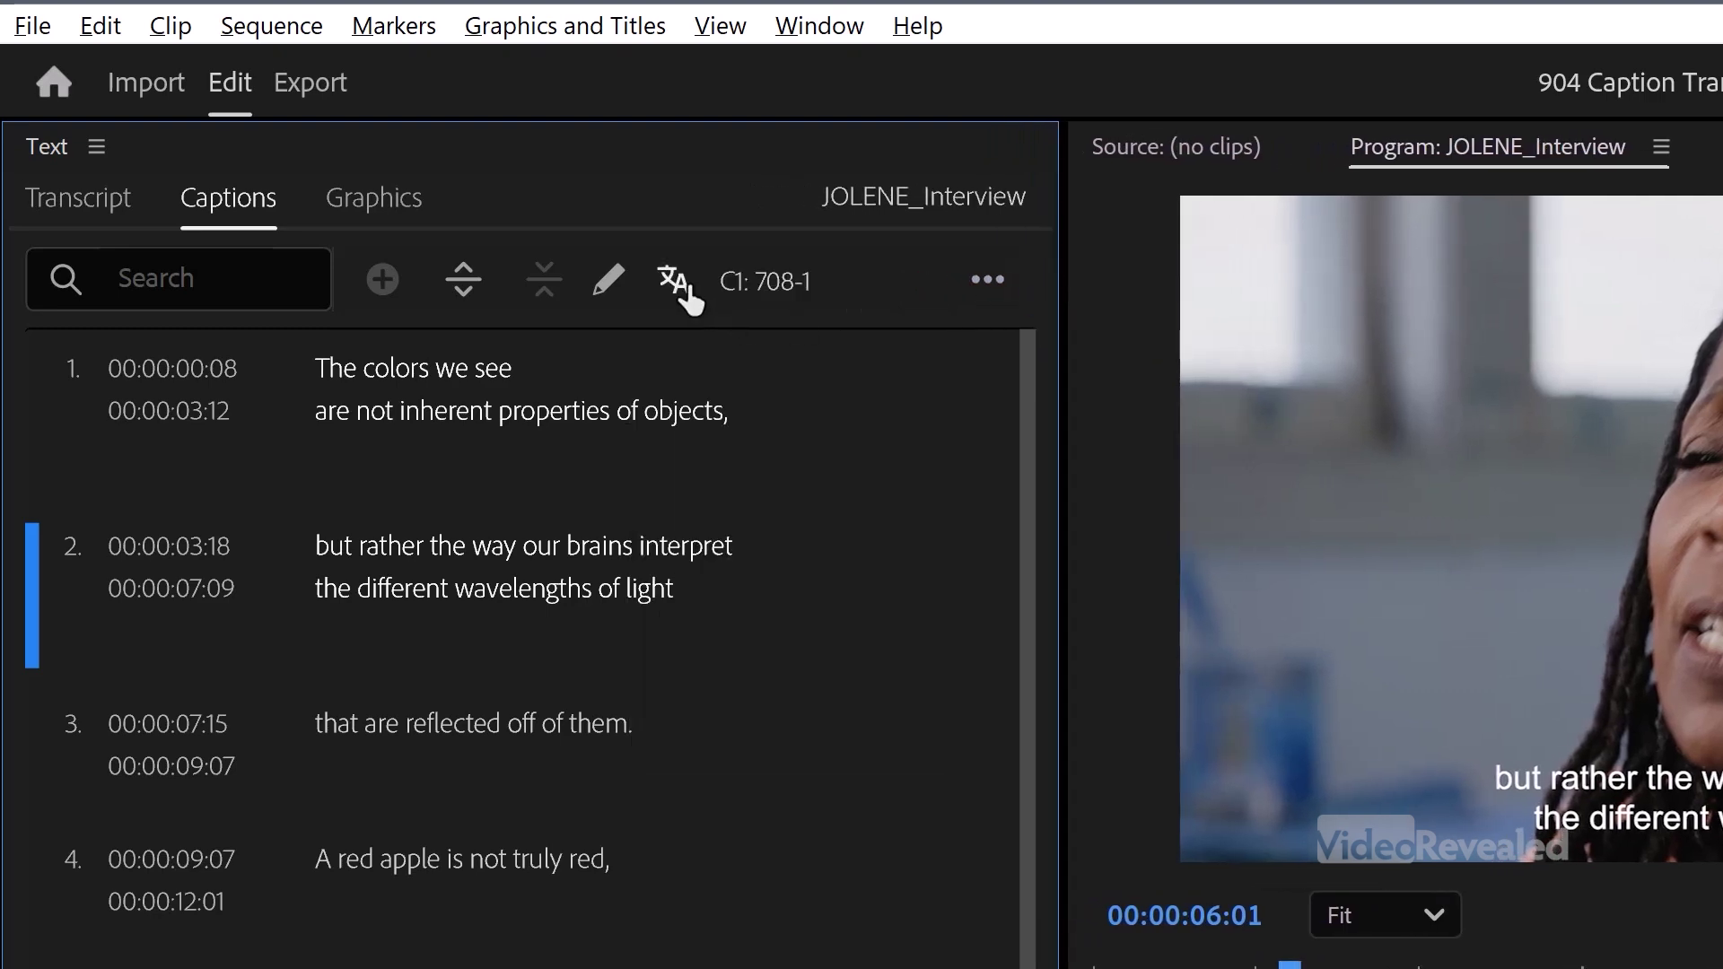
click(687, 296)
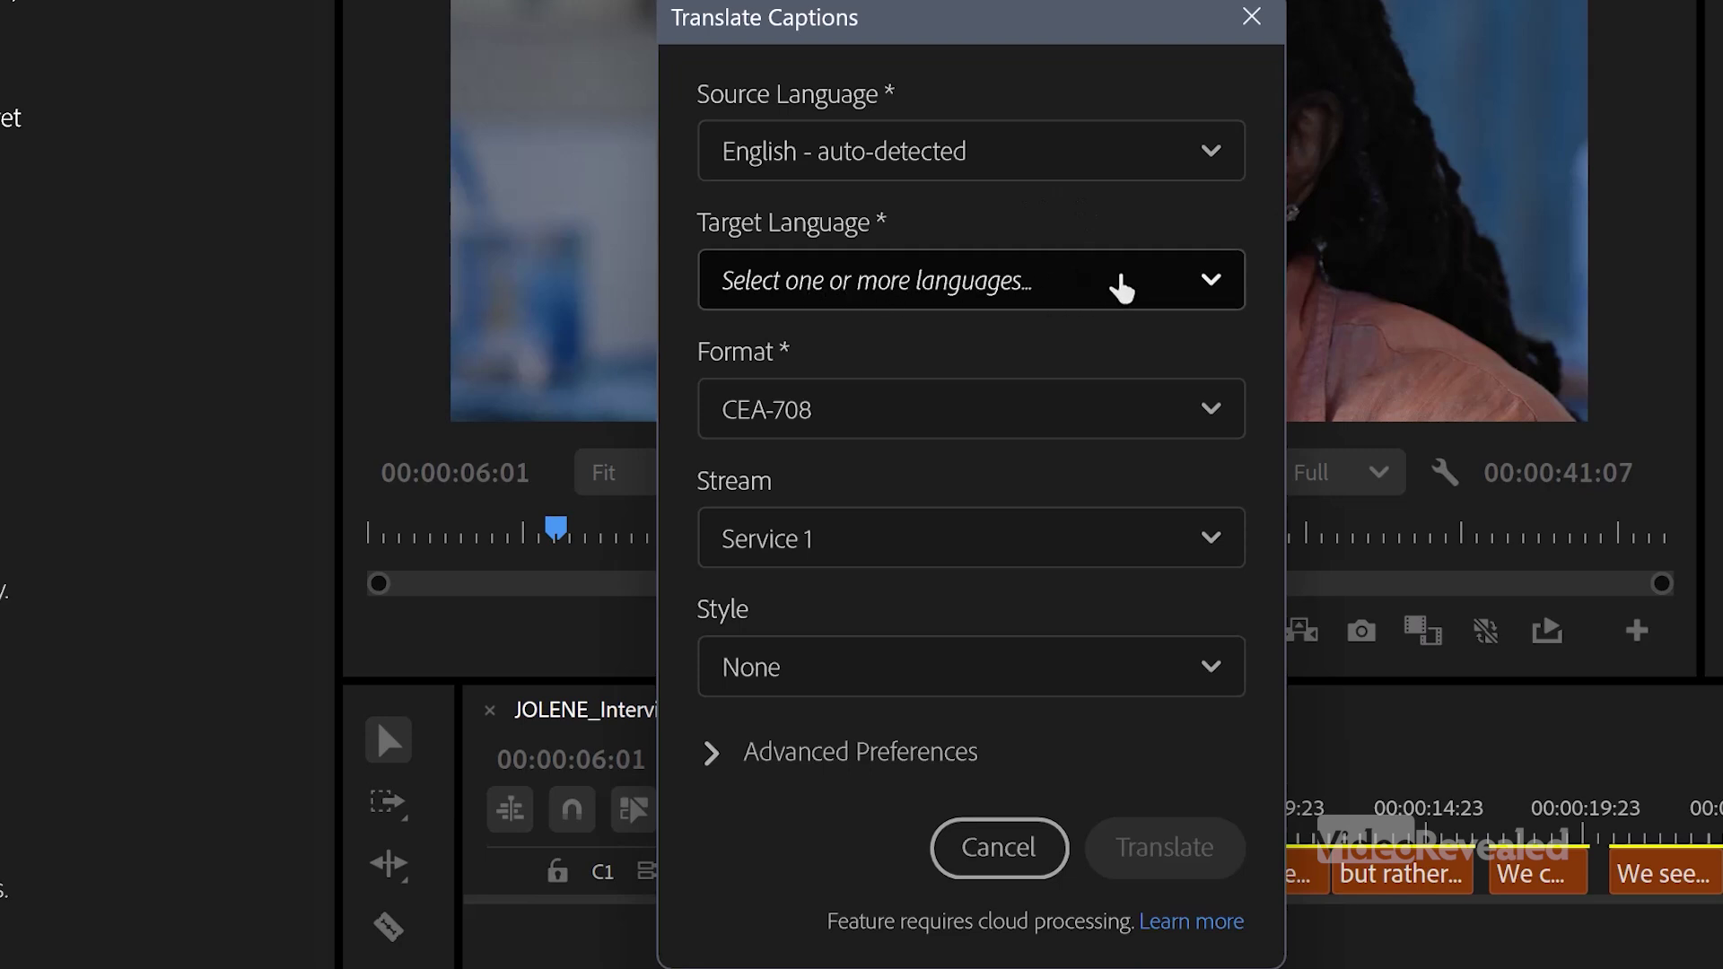
Scroll through the Target Language list and check Spanish (ES) as the translation target.
click(1157, 281)
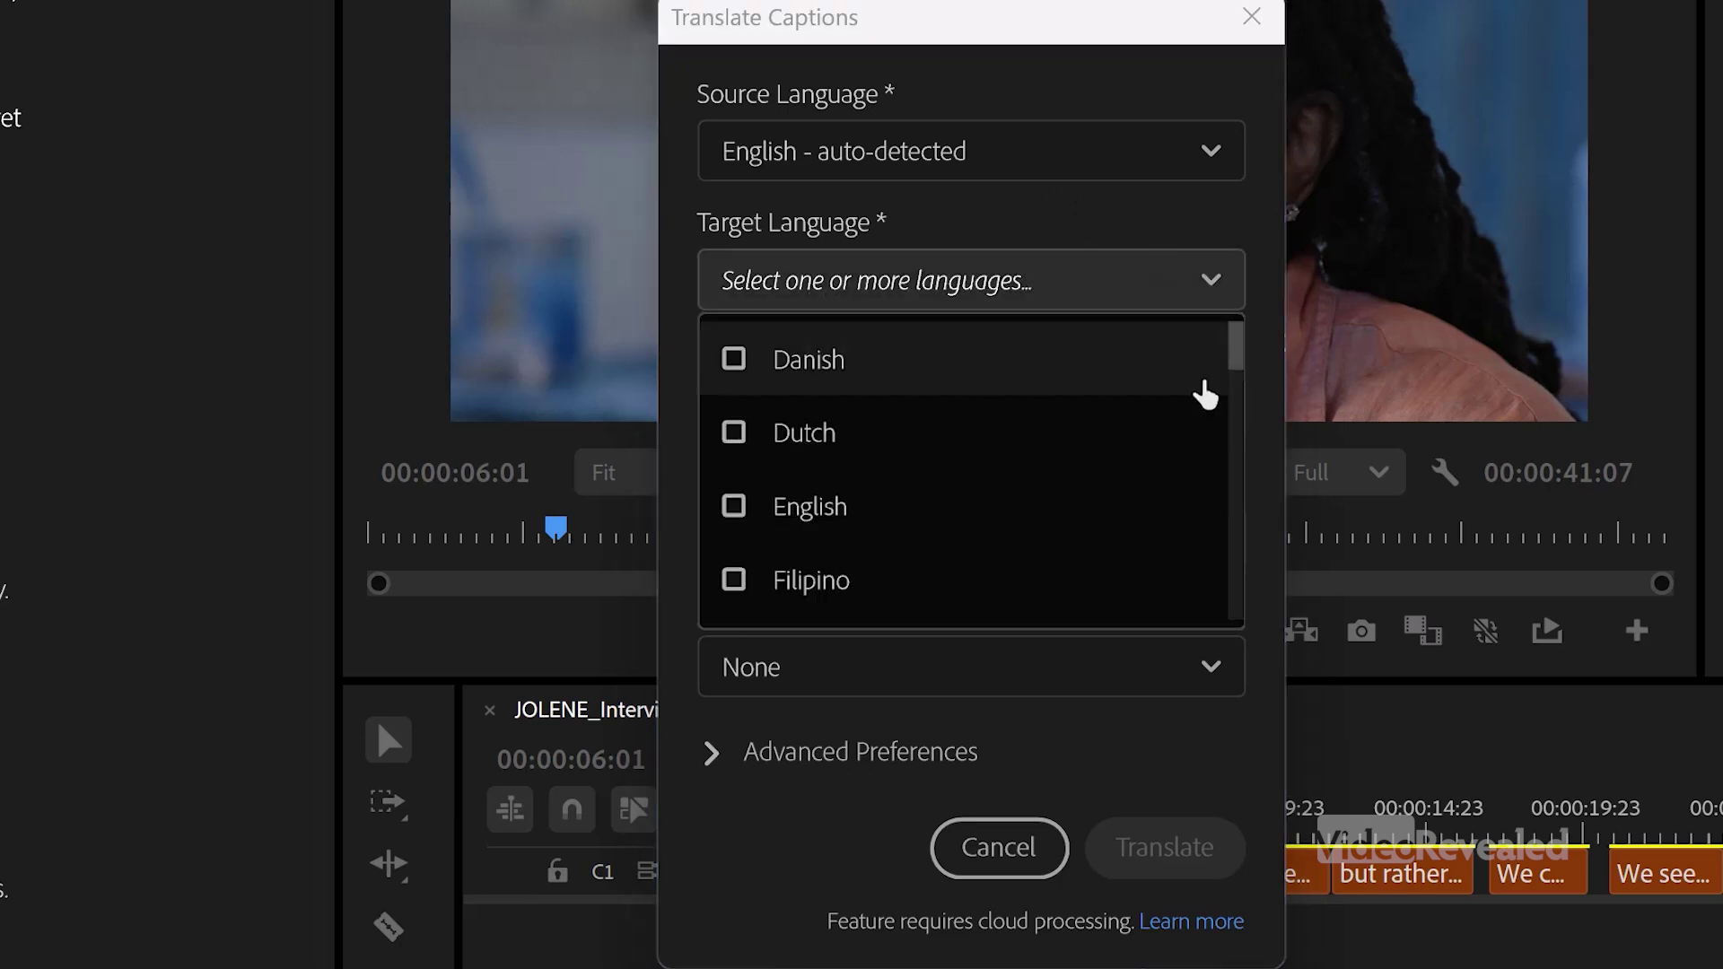
drag(1238, 366, 1247, 395)
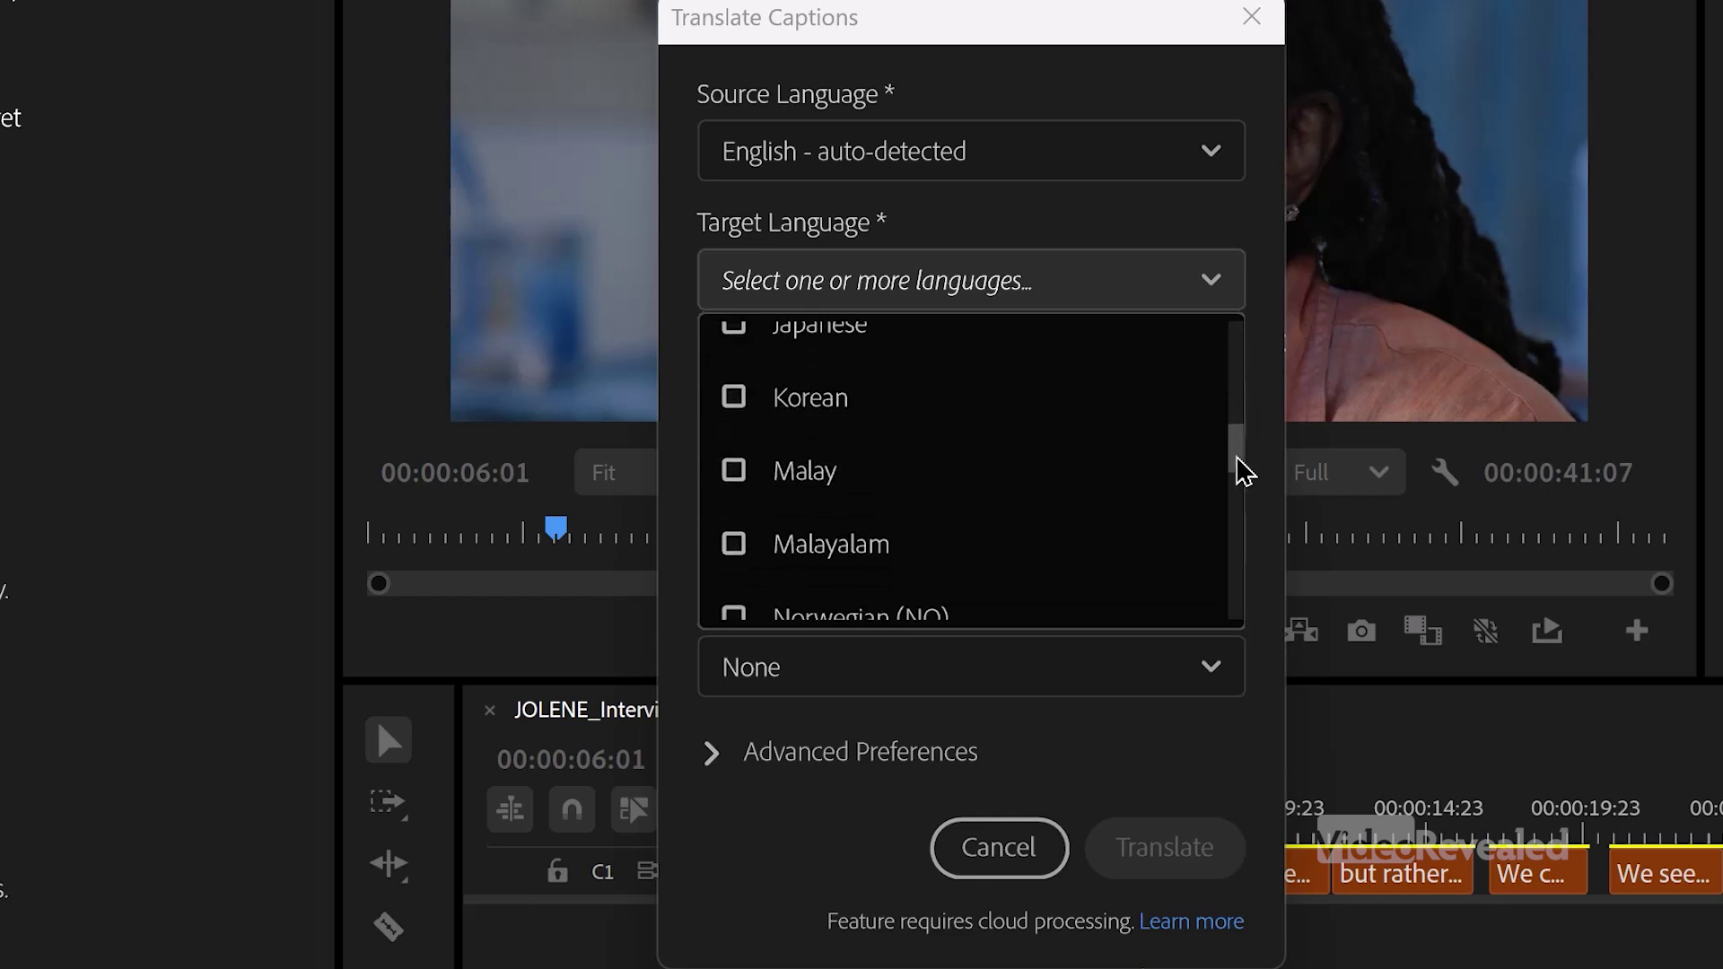
drag(1238, 496, 1238, 554)
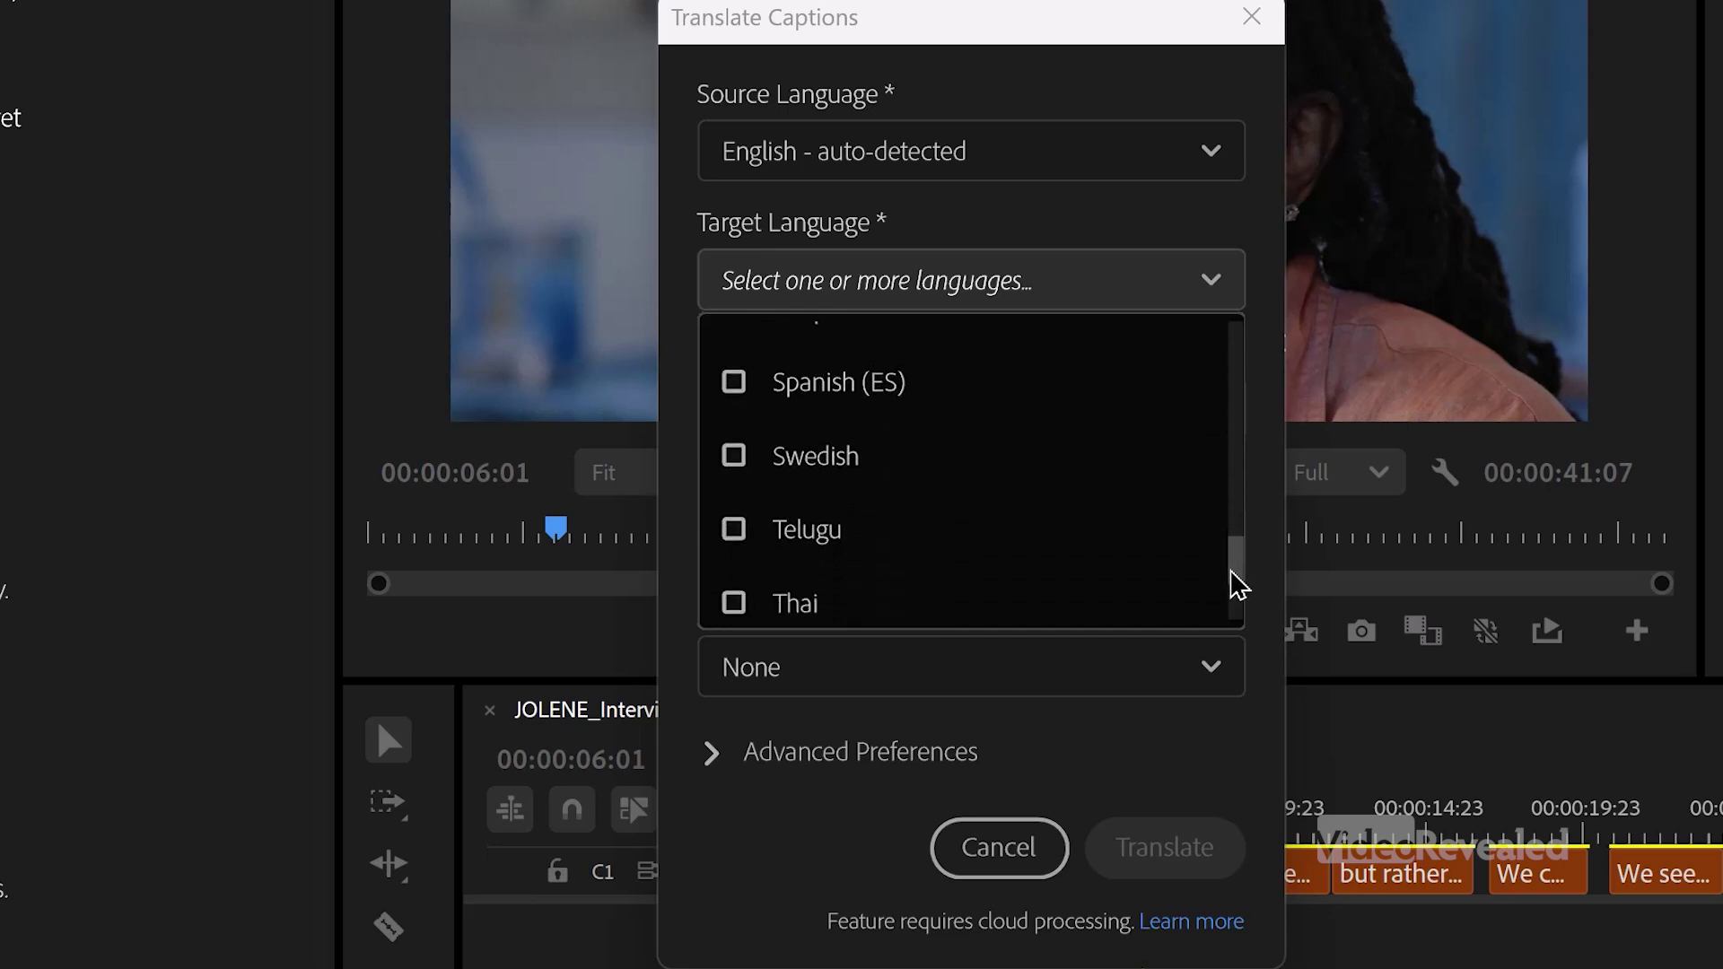
drag(1241, 635, 1235, 361)
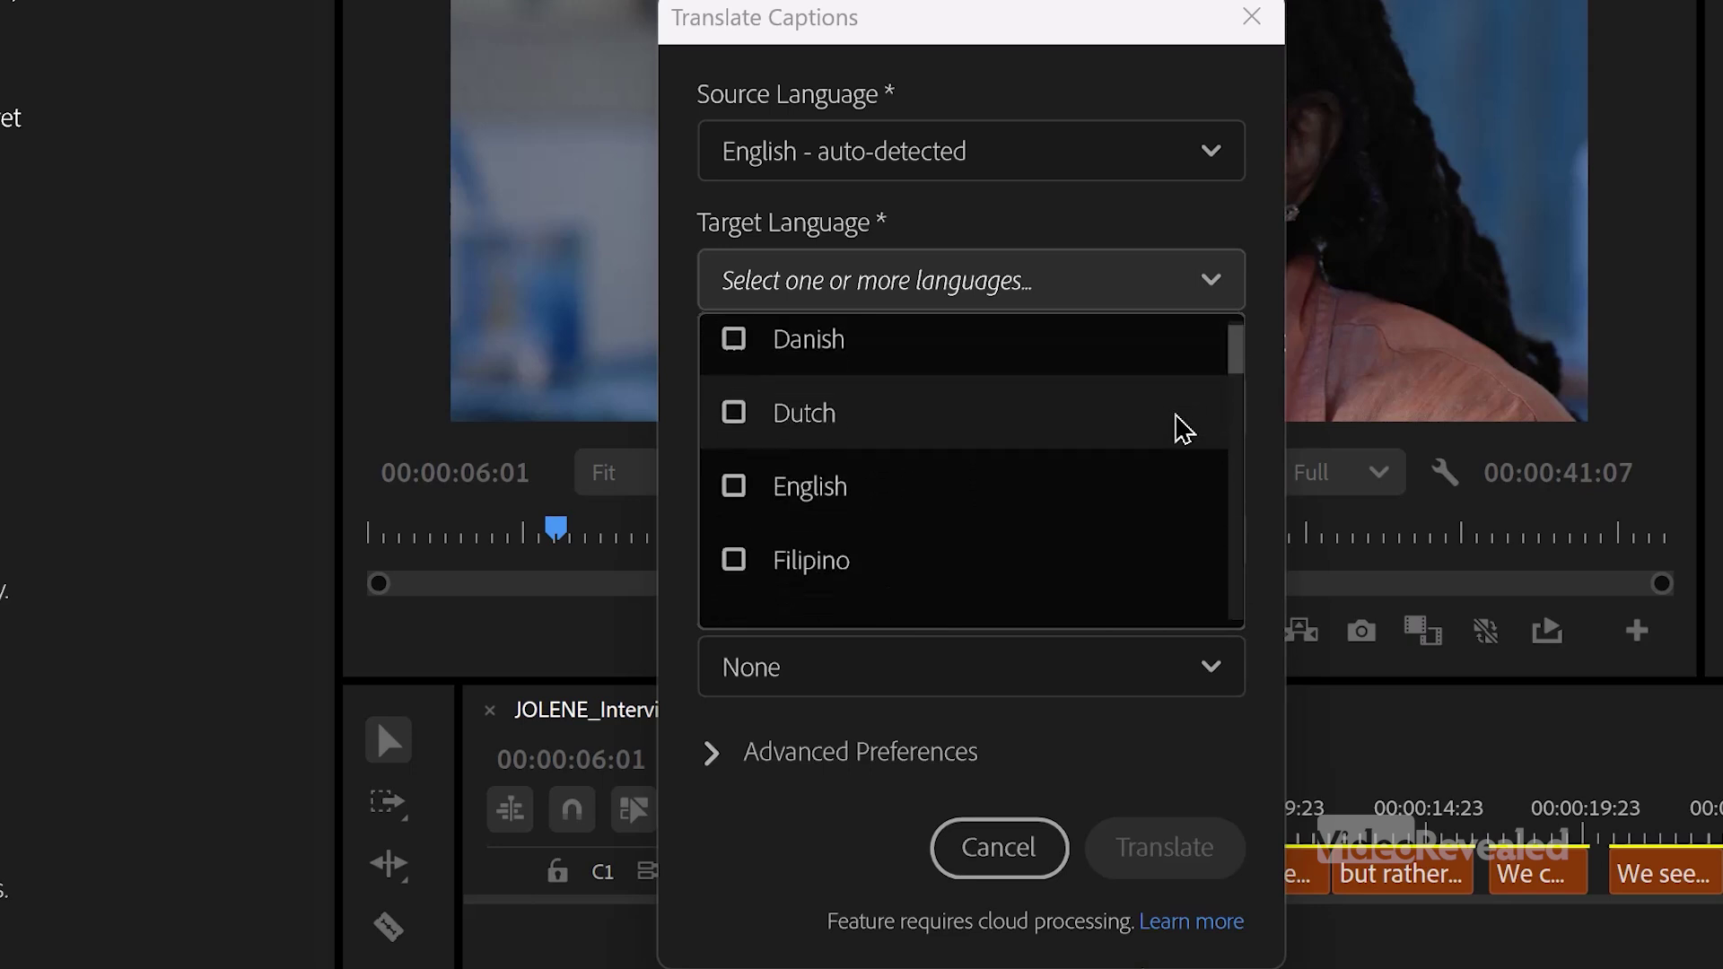
scroll(1183, 429, down, 2)
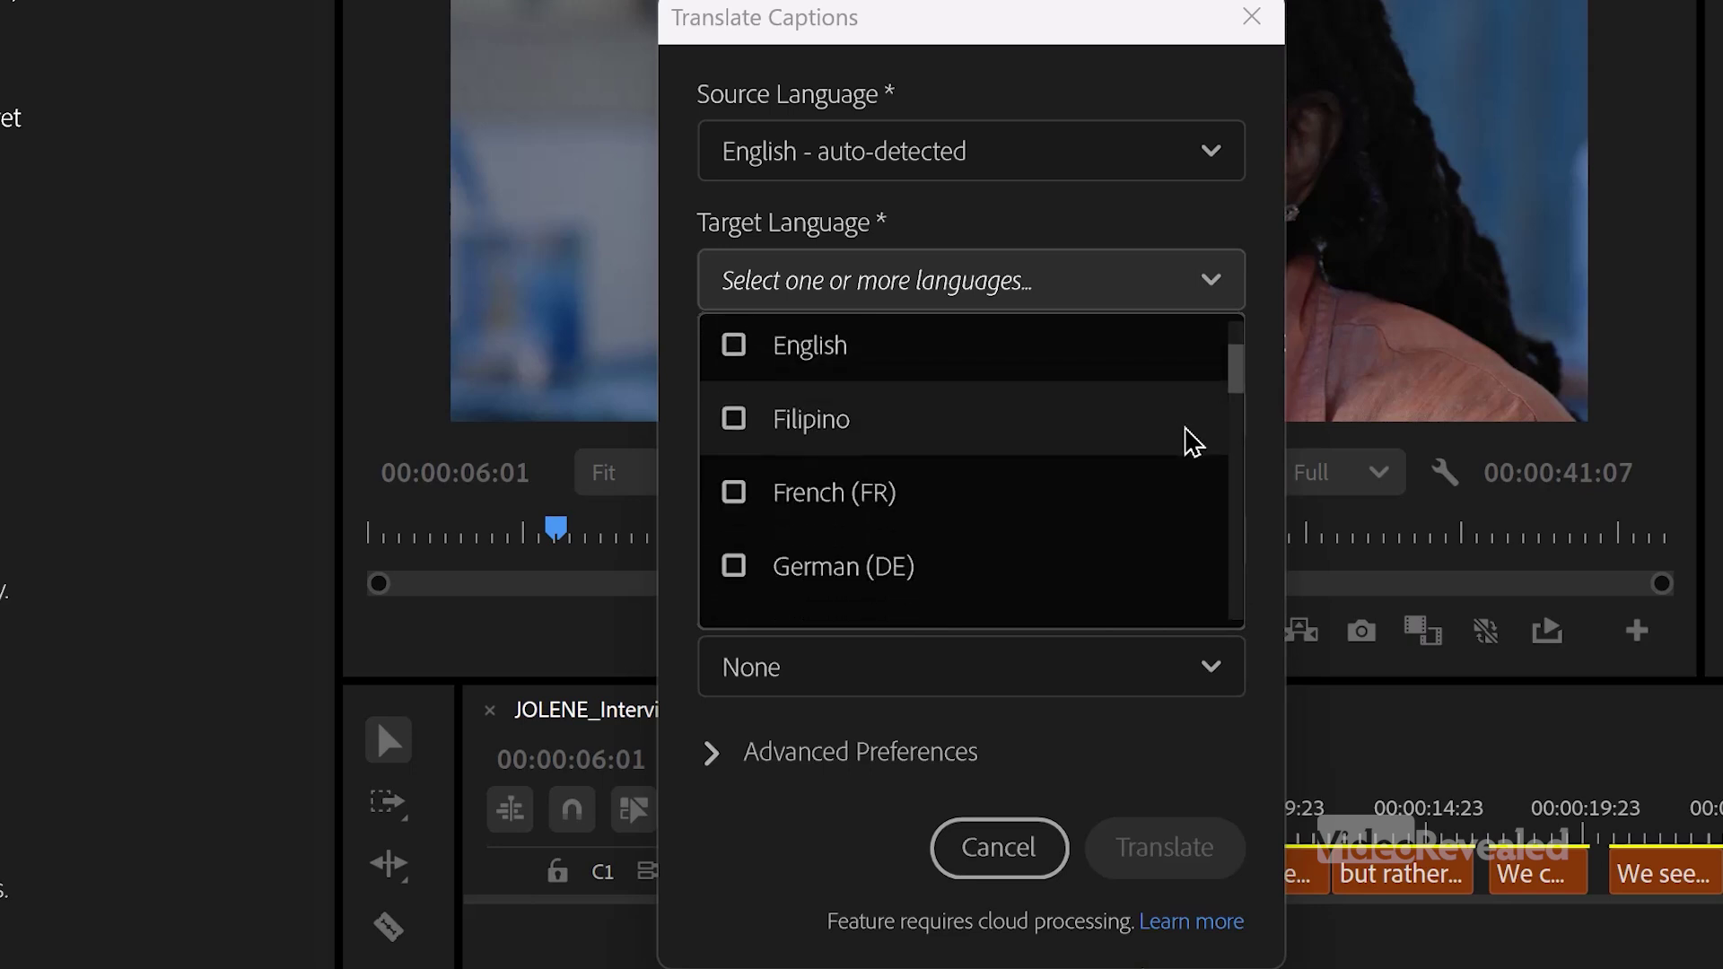
drag(1240, 389, 1239, 420)
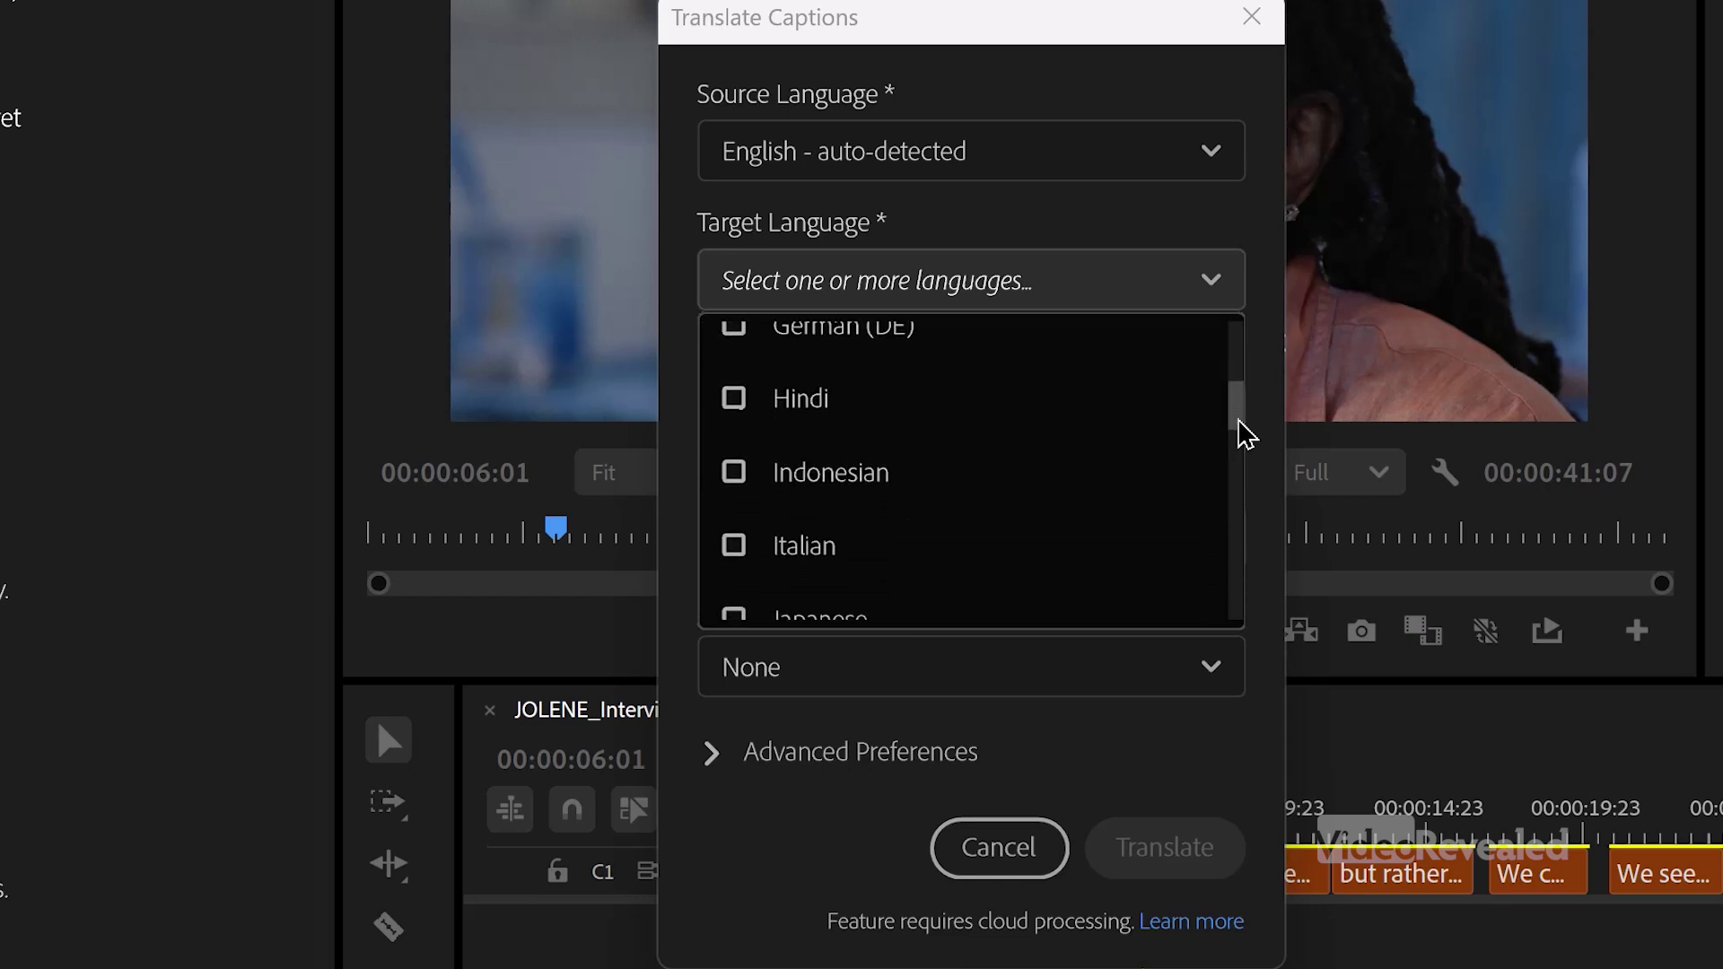
drag(1254, 489, 1261, 512)
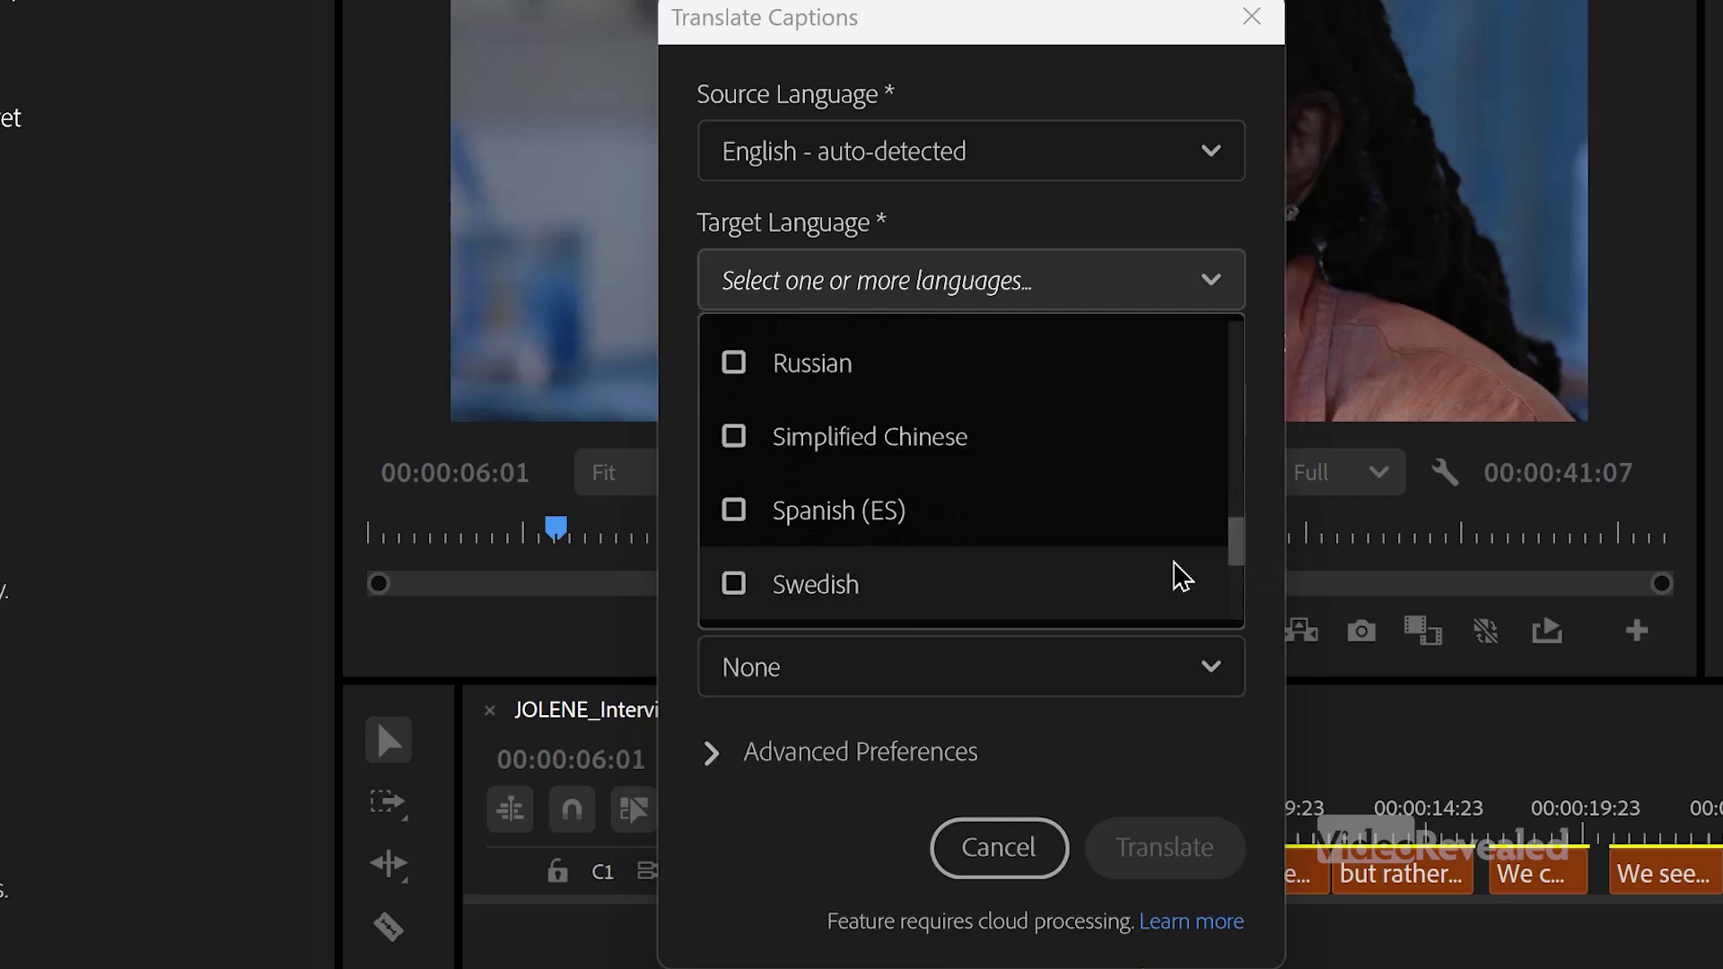
click(733, 512)
scroll(1039, 373, down, 3)
scroll(1038, 373, up, 1)
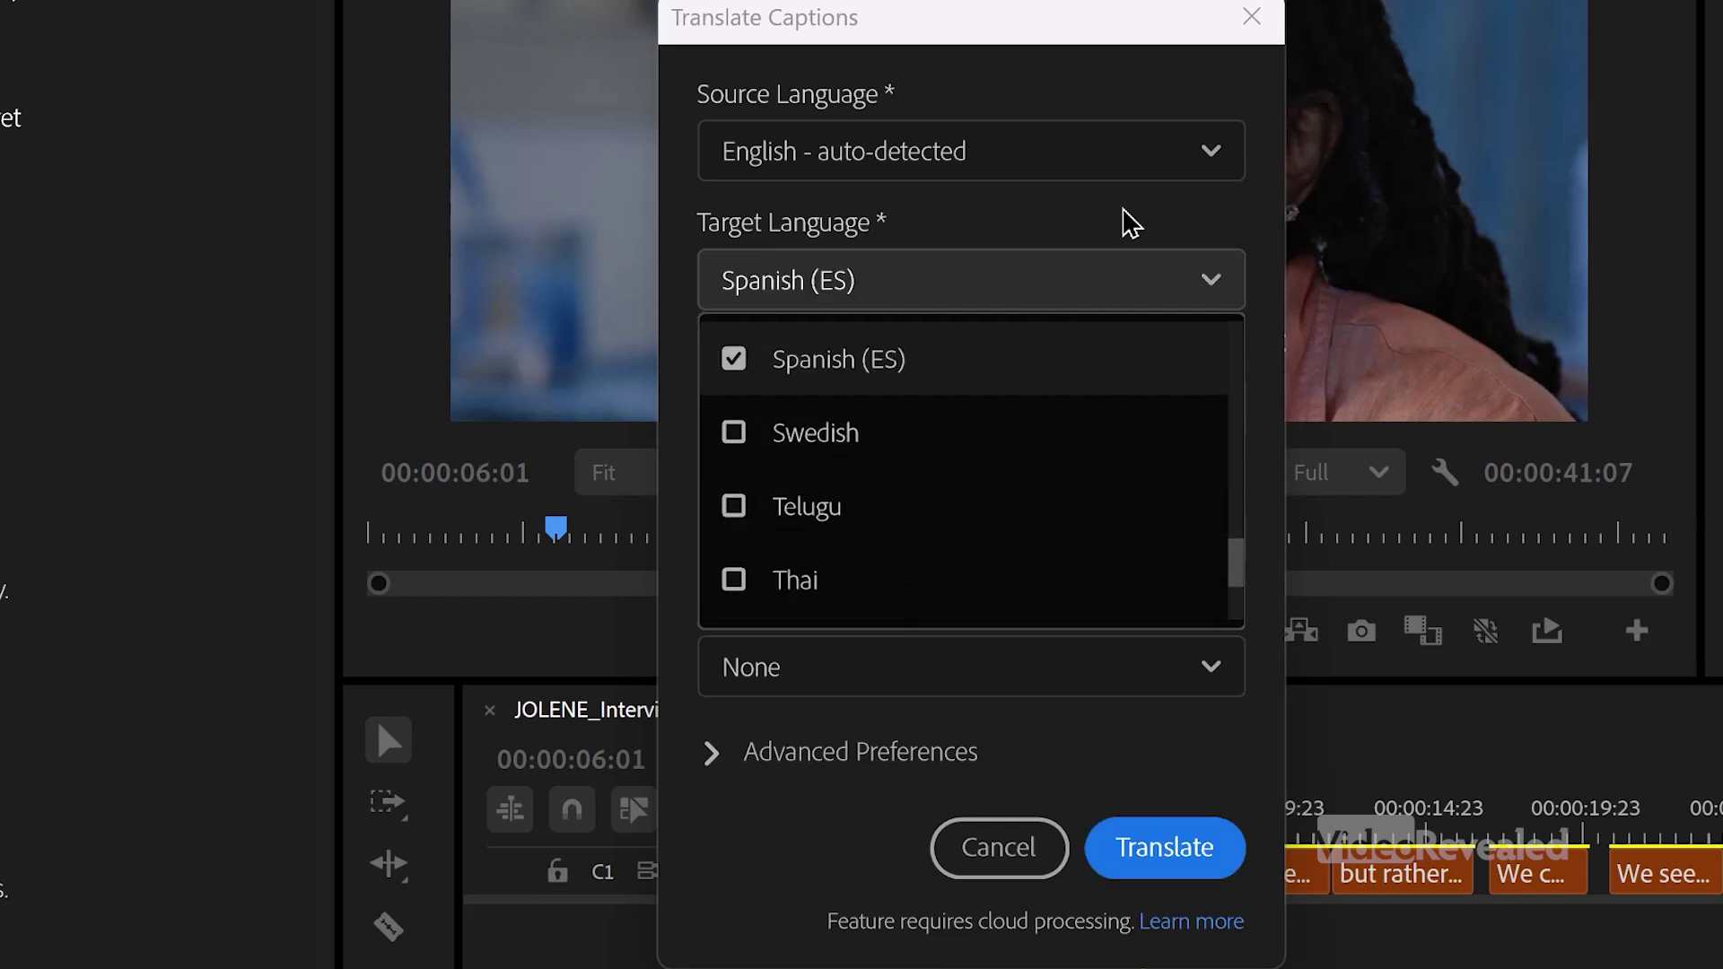
click(1131, 222)
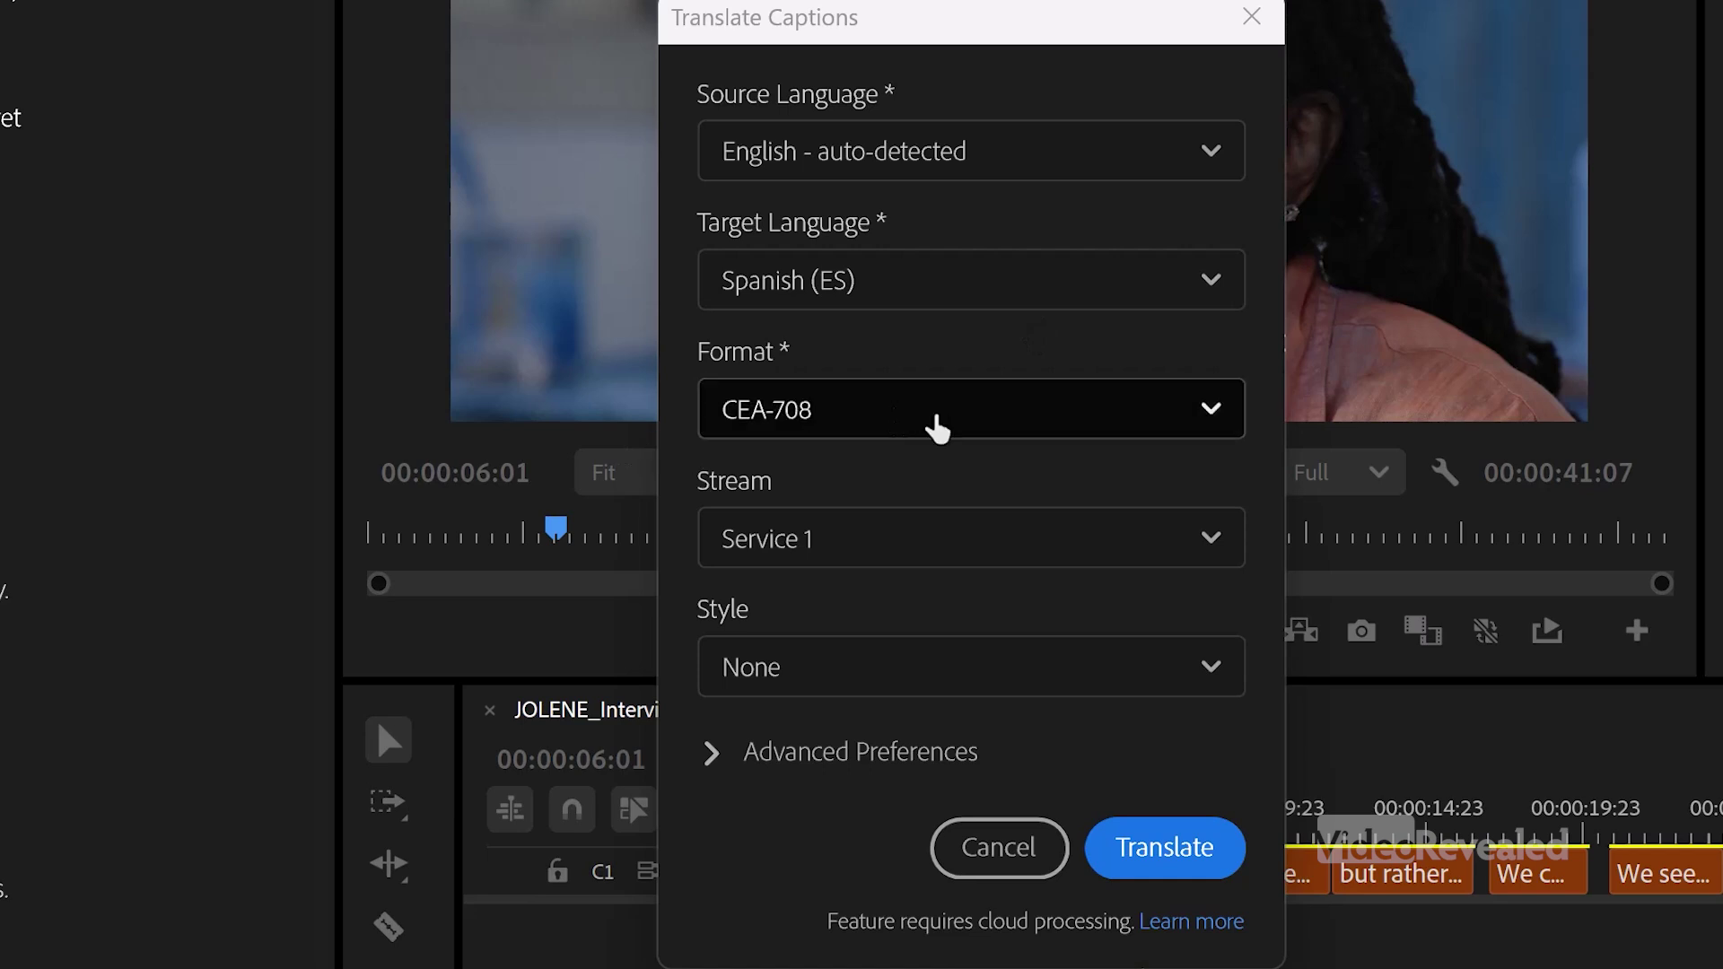
Keep CEA-708 format, assign stream Service 2 with style None, and expand the advanced preferences.
click(961, 423)
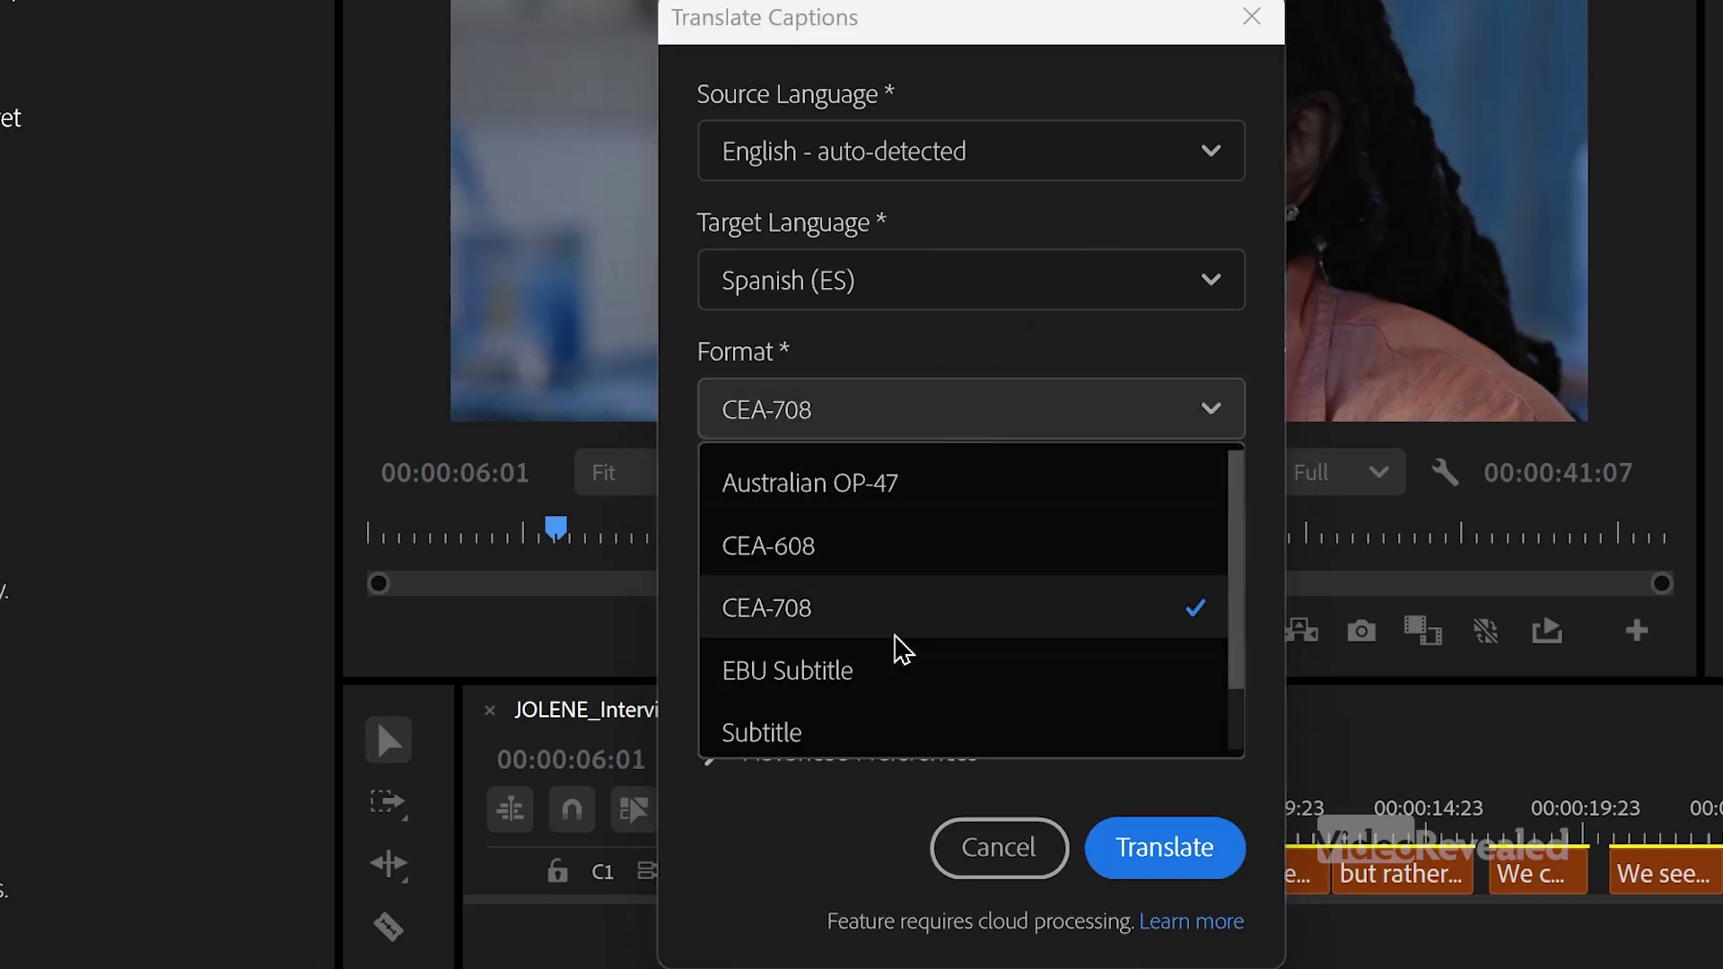
scroll(933, 669, down, 1)
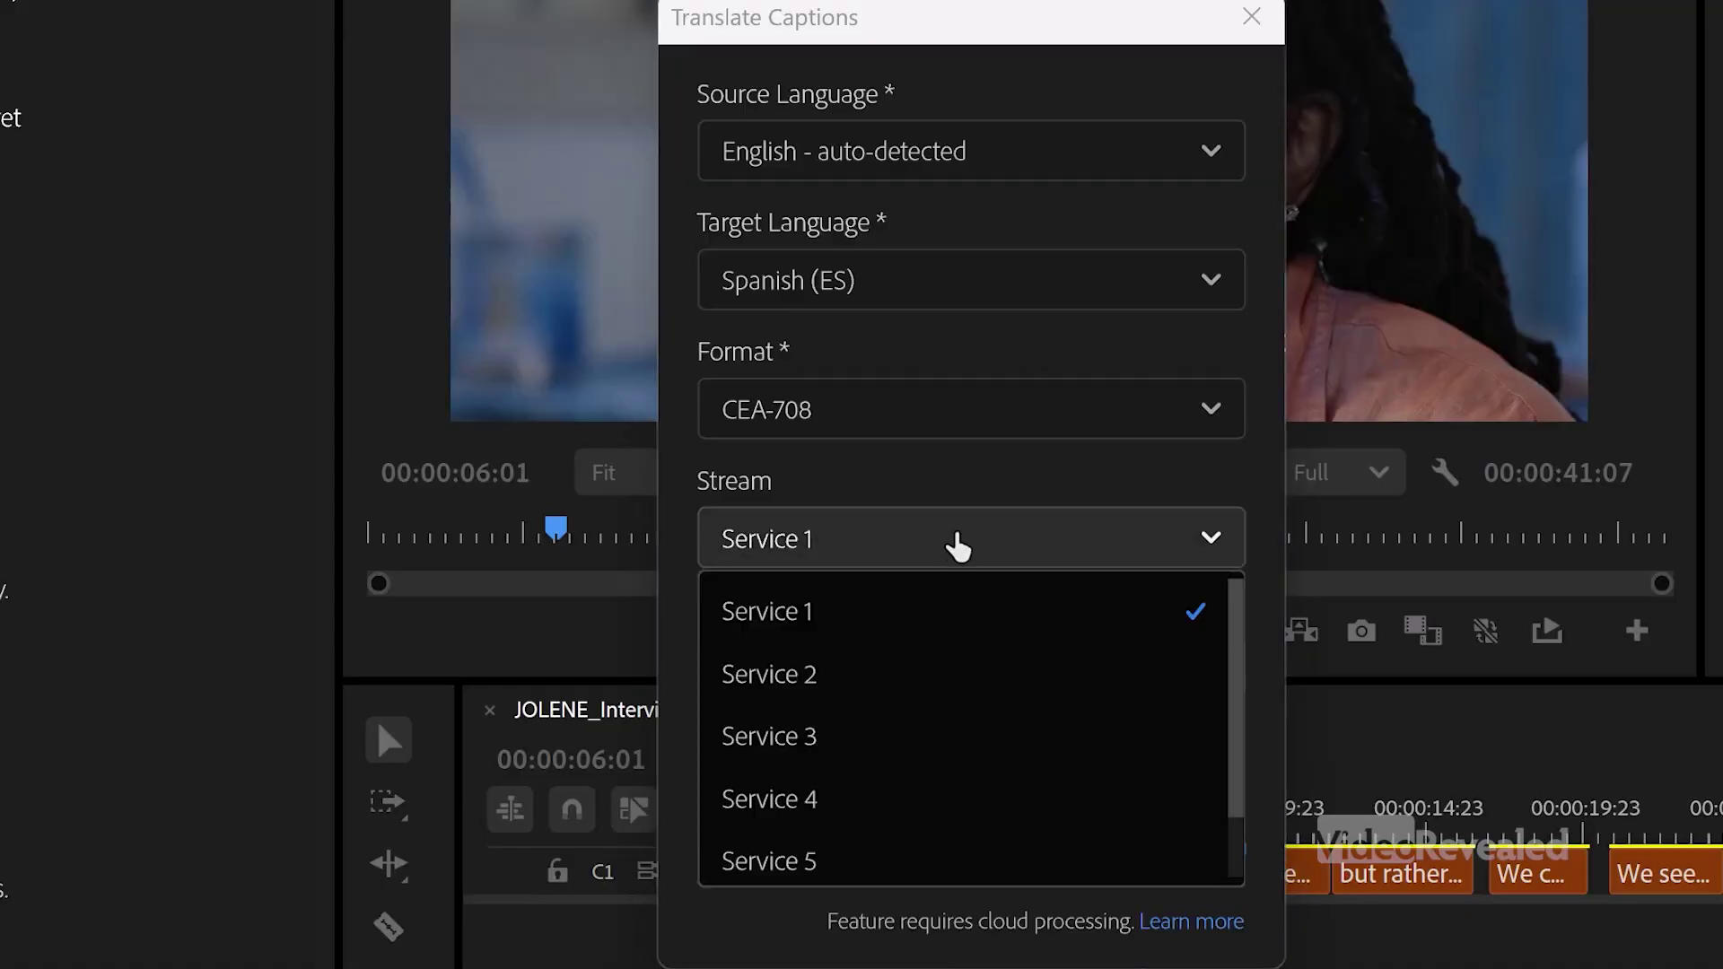
click(915, 676)
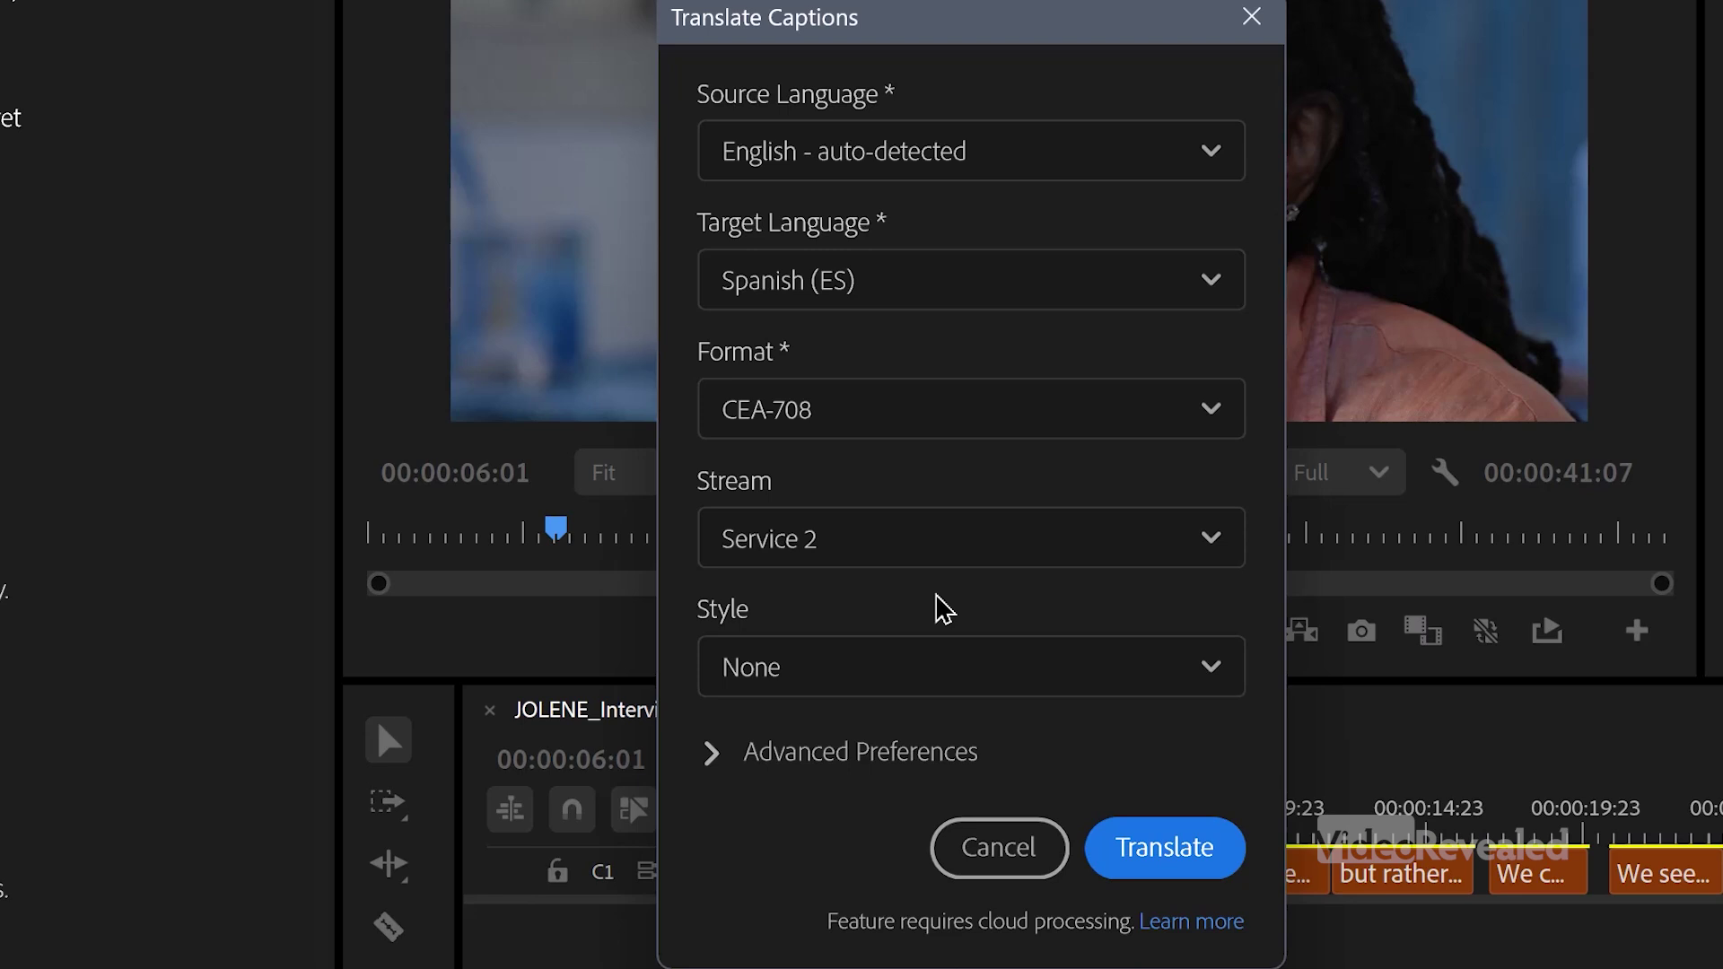
click(931, 689)
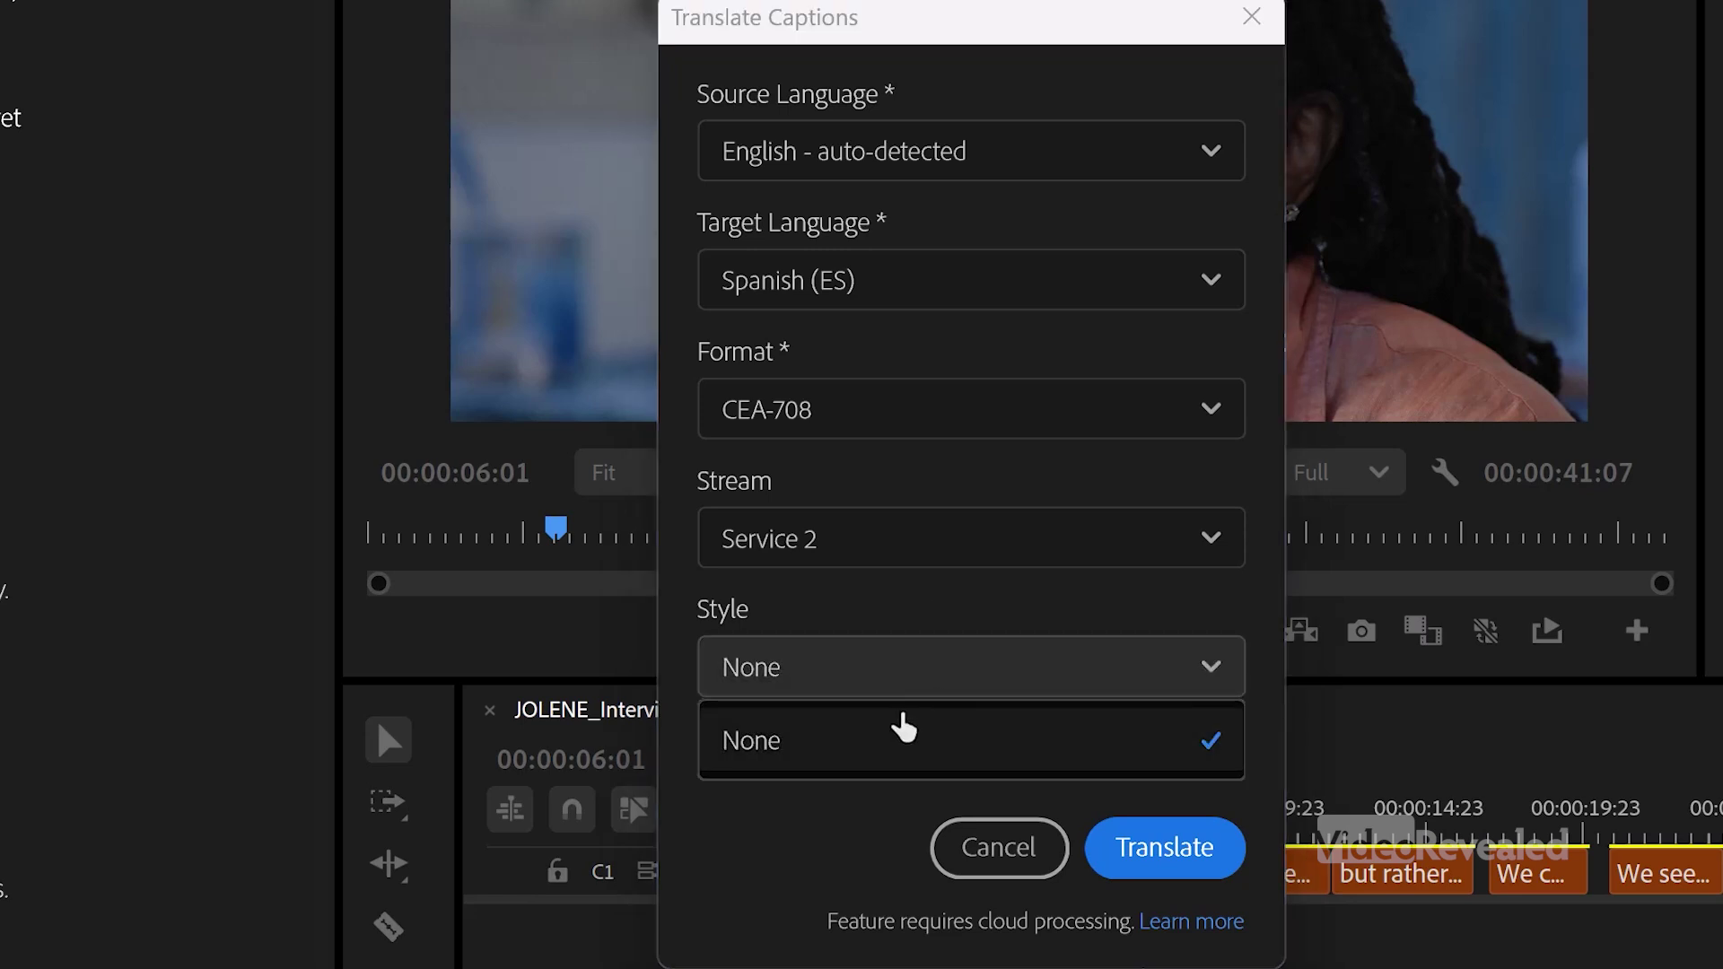
click(917, 758)
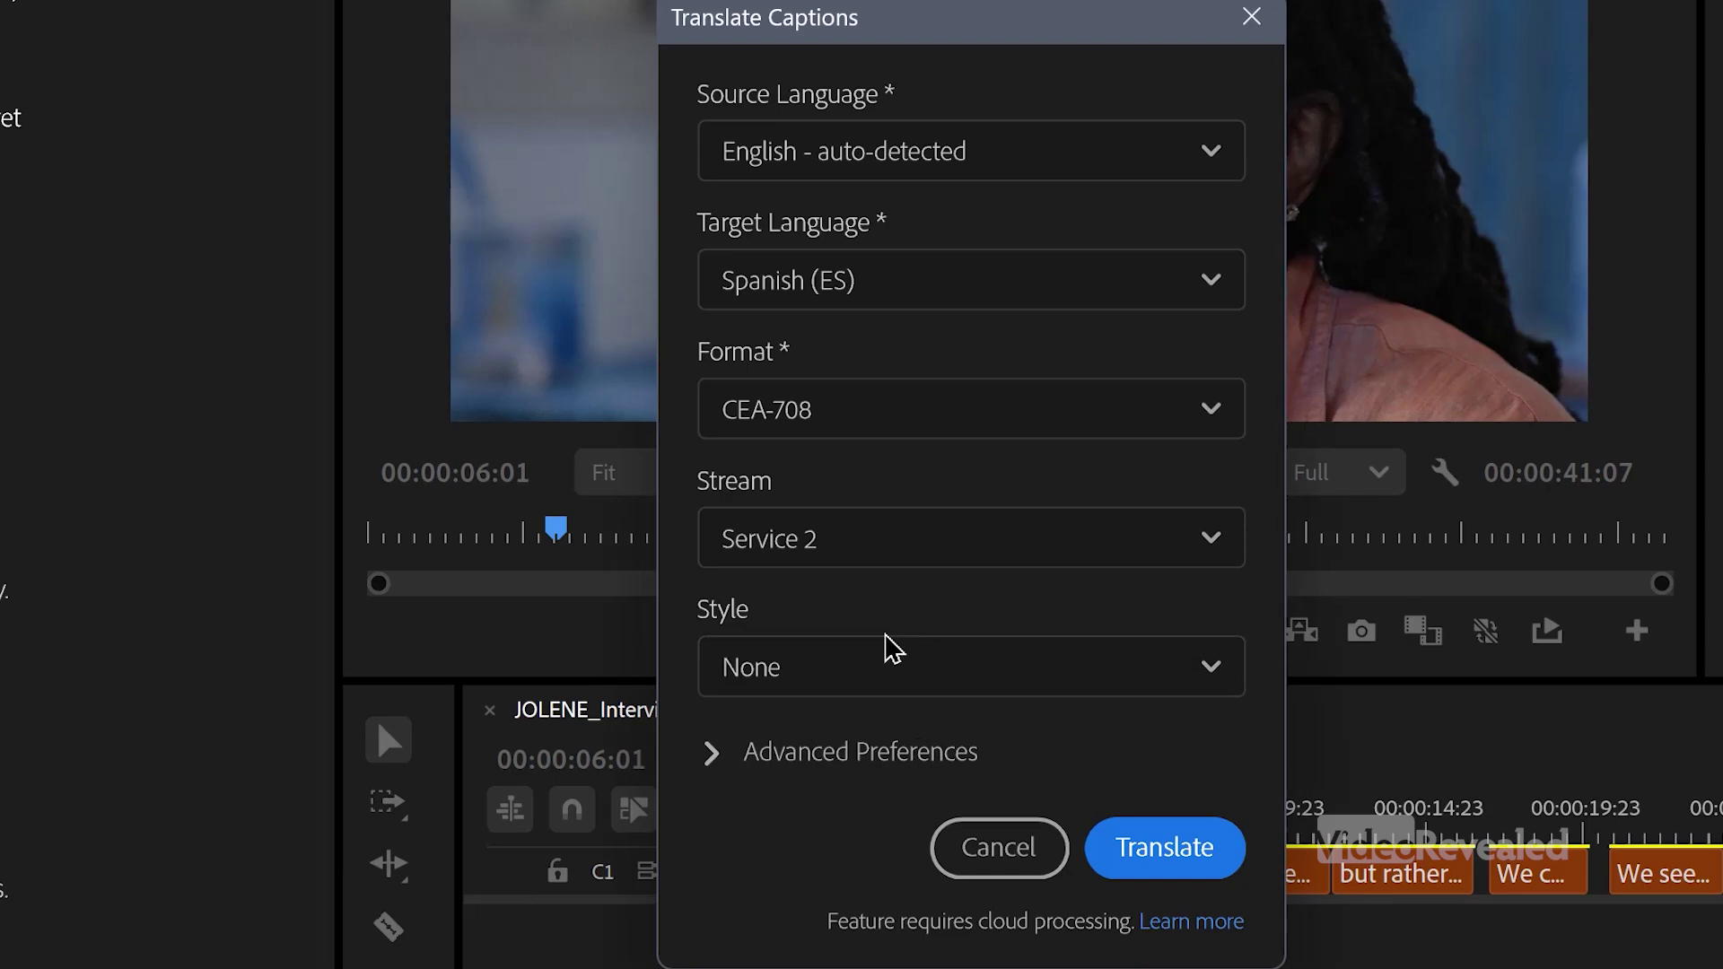
click(710, 763)
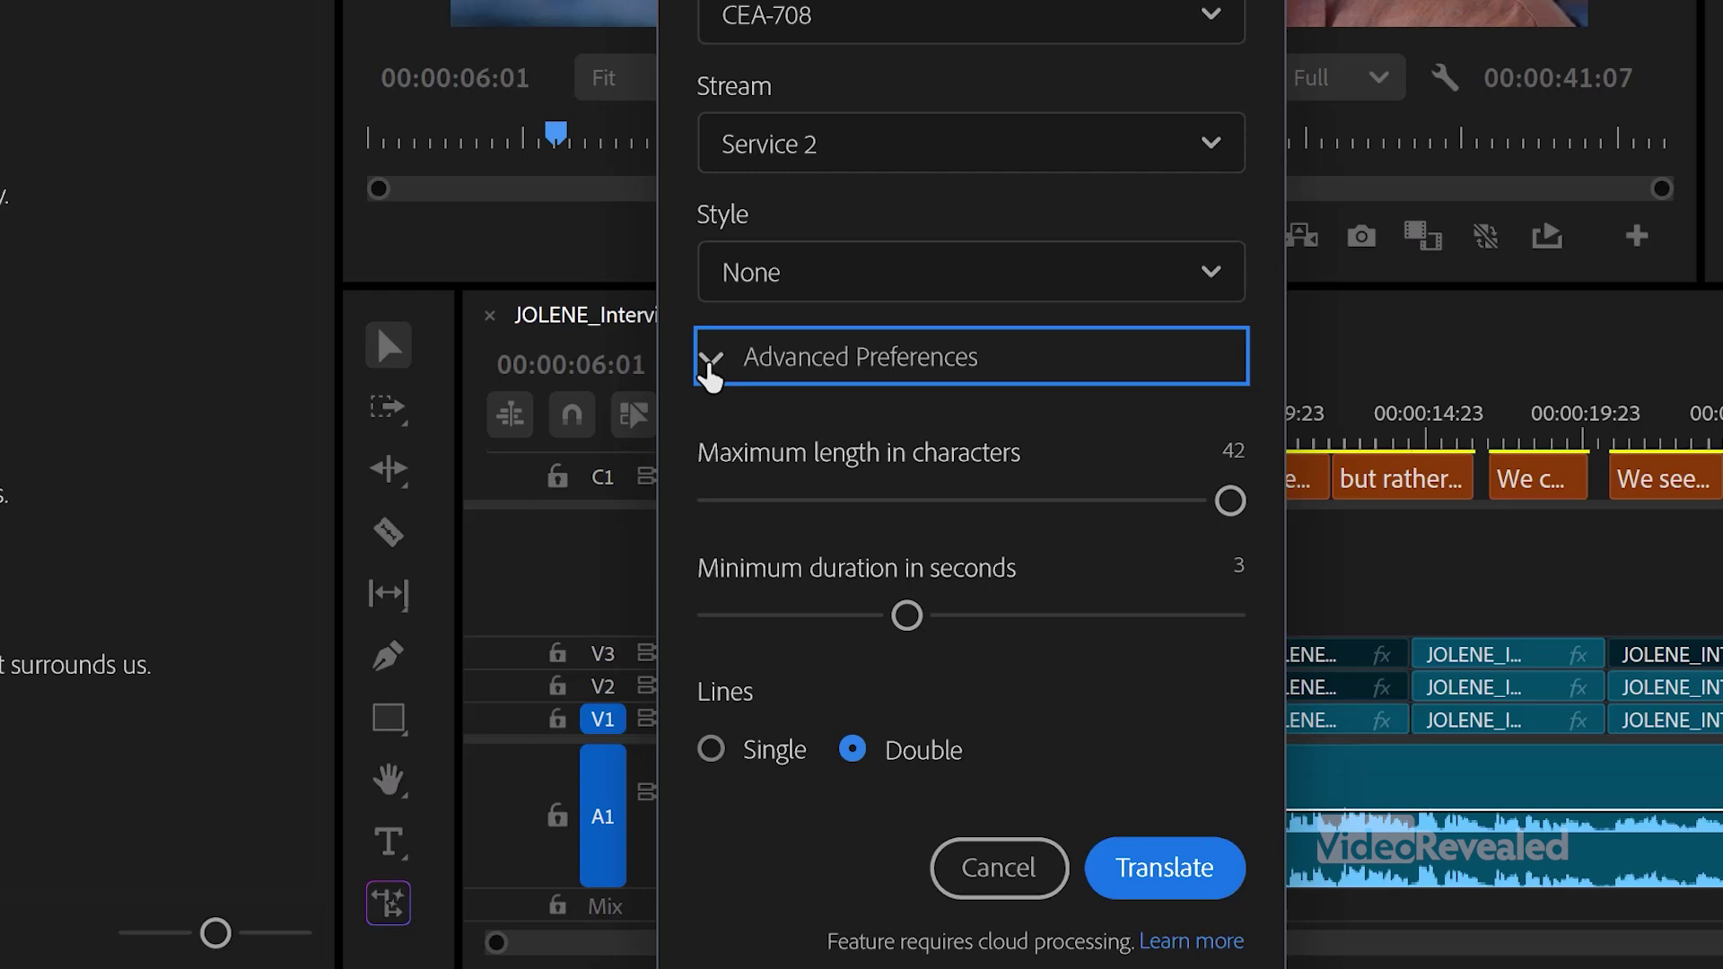
Collapse the advanced preferences and run the translation to create the 708-1_Spanish (ES) track.
click(712, 363)
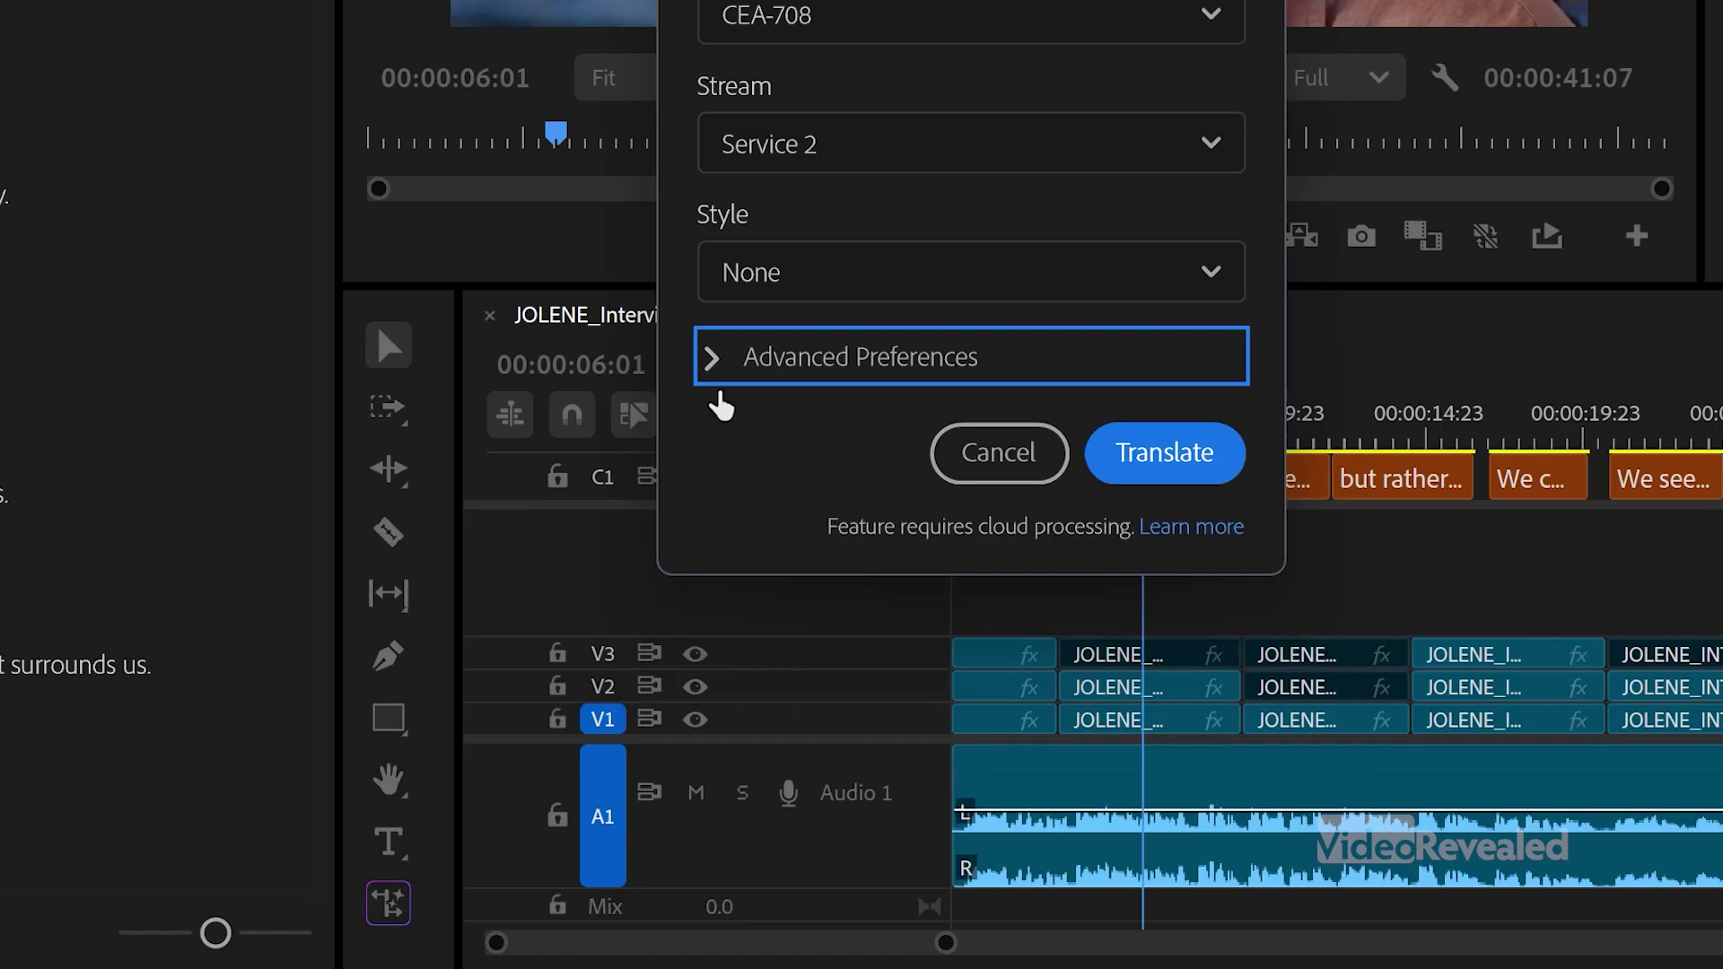
click(1183, 462)
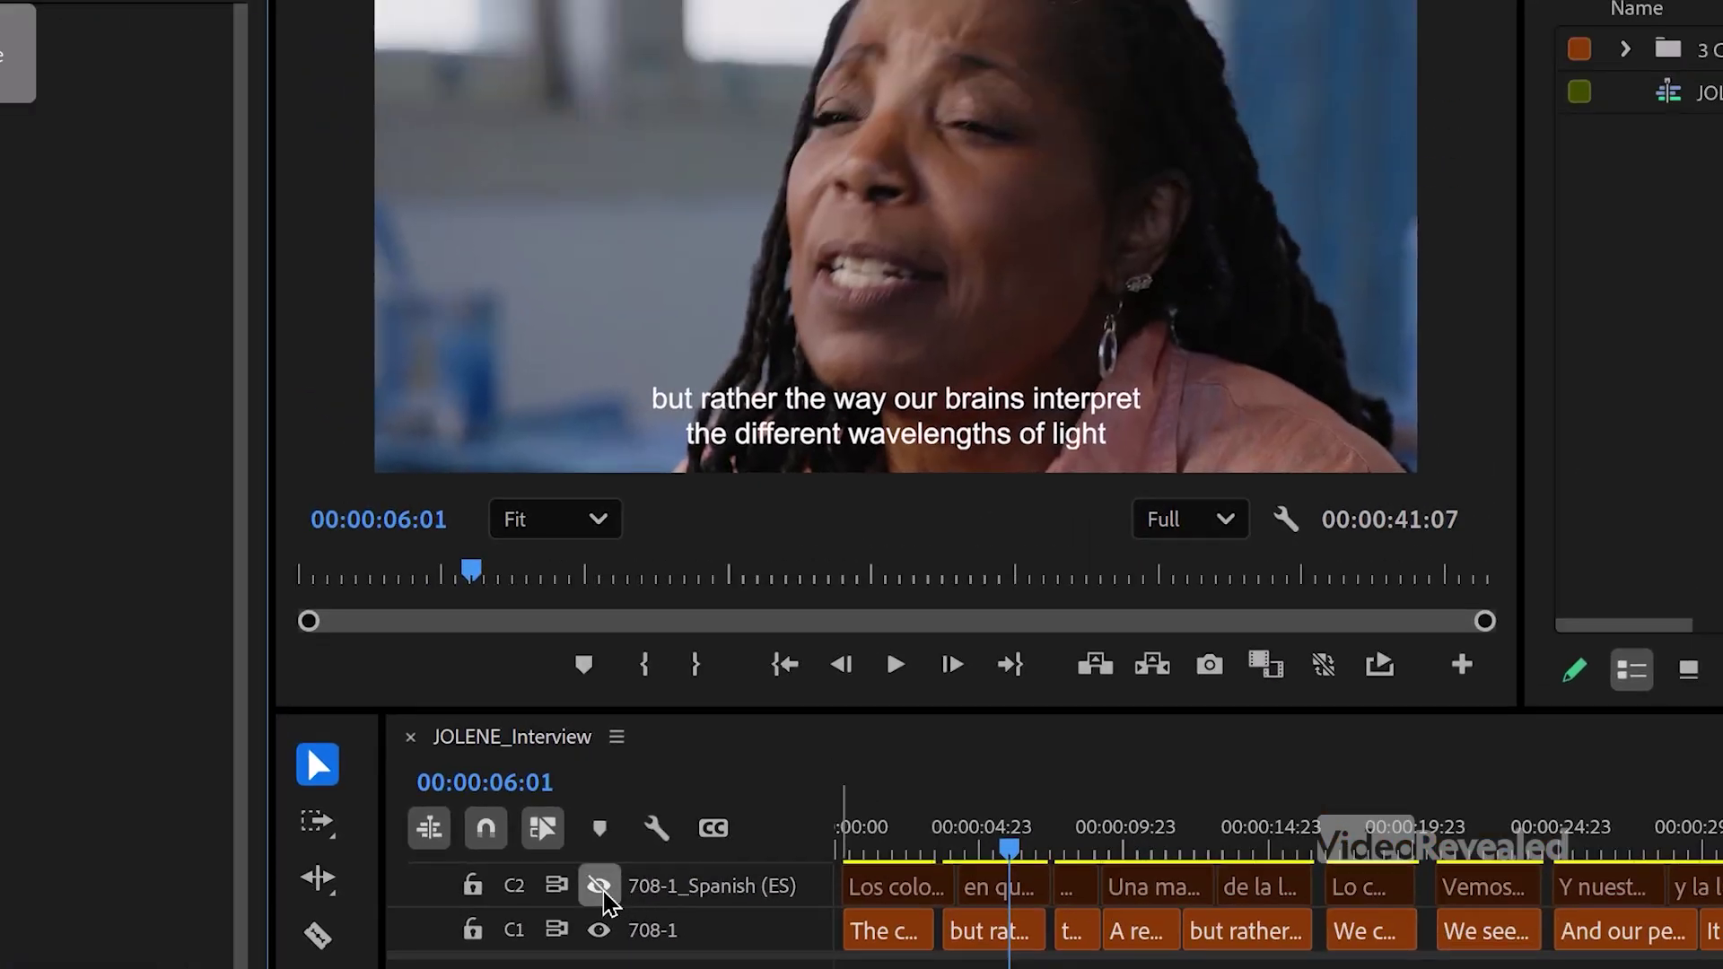
Show the Spanish C2 track, hide English C1, and play from the start in full screen.
click(210, 532)
click(600, 930)
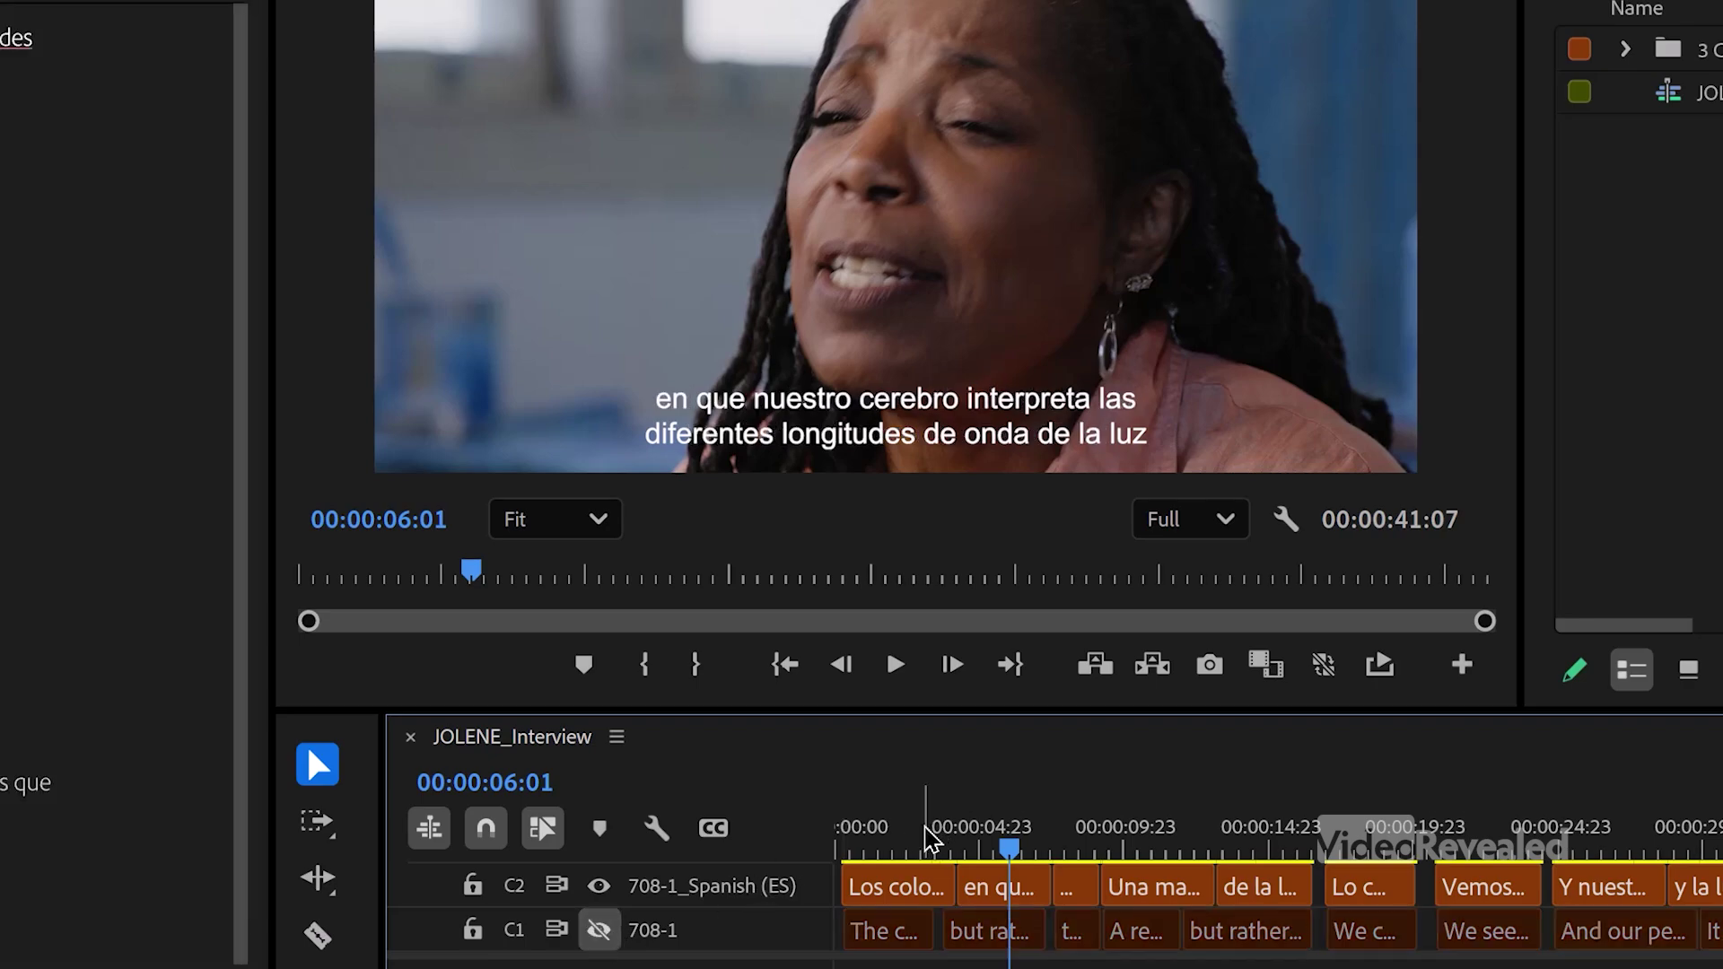
key(Home)
key(space)
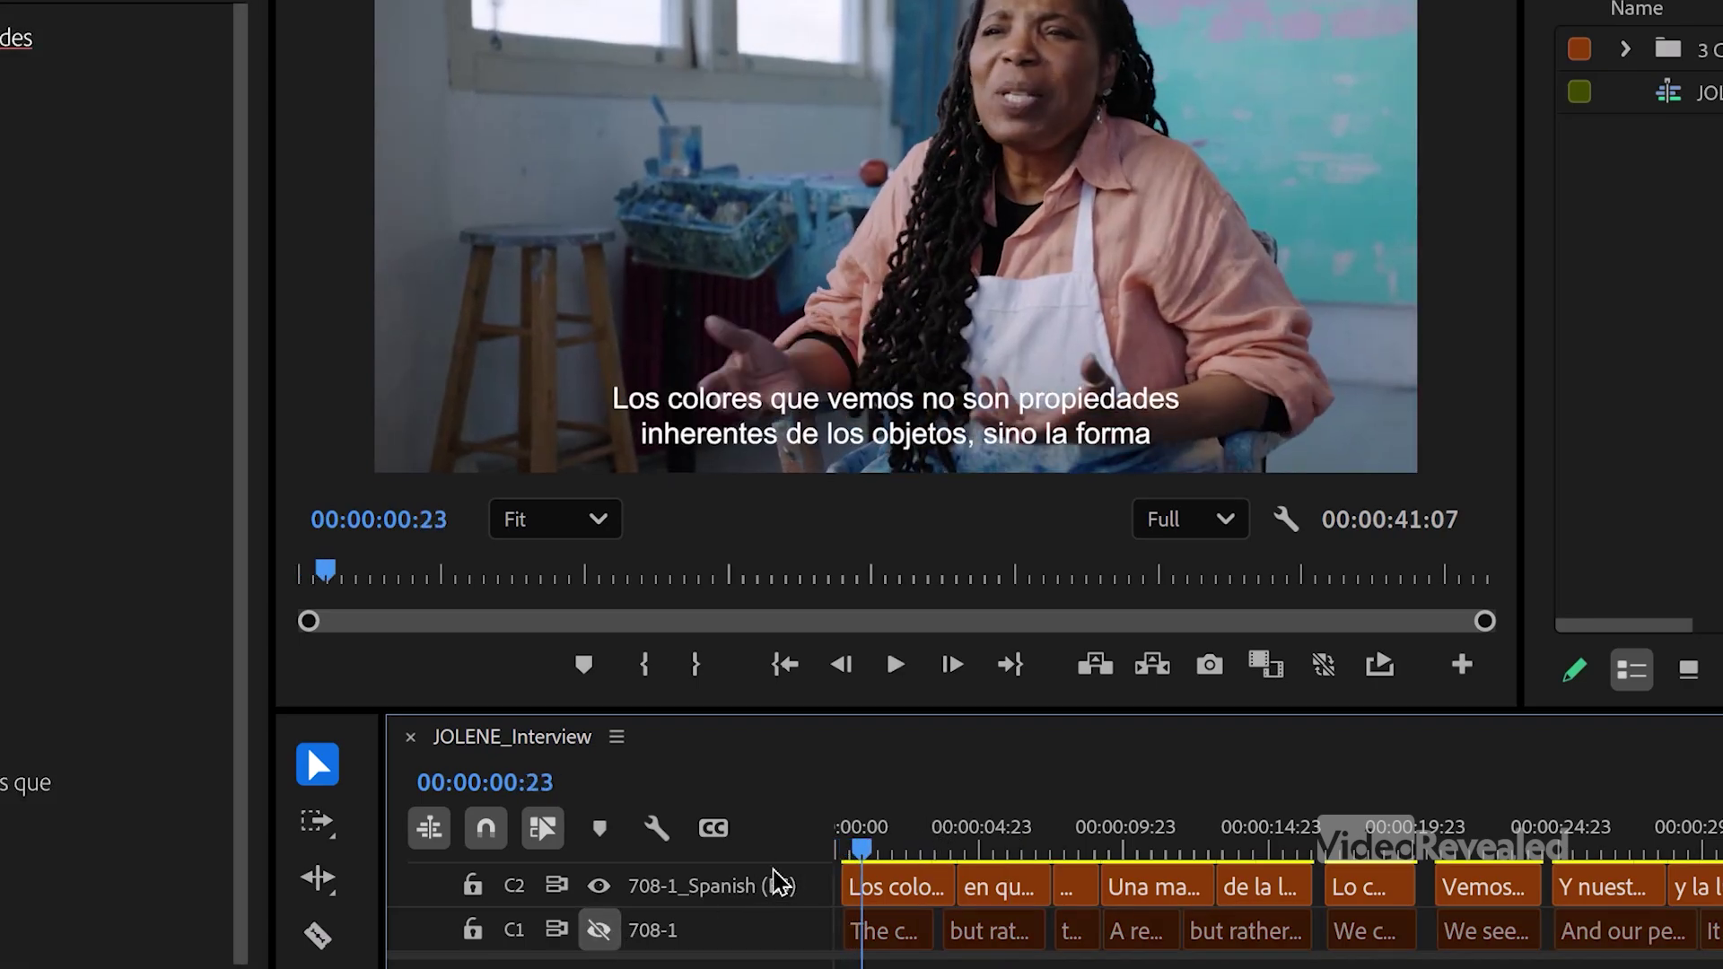
key(ctrl+shift+f)
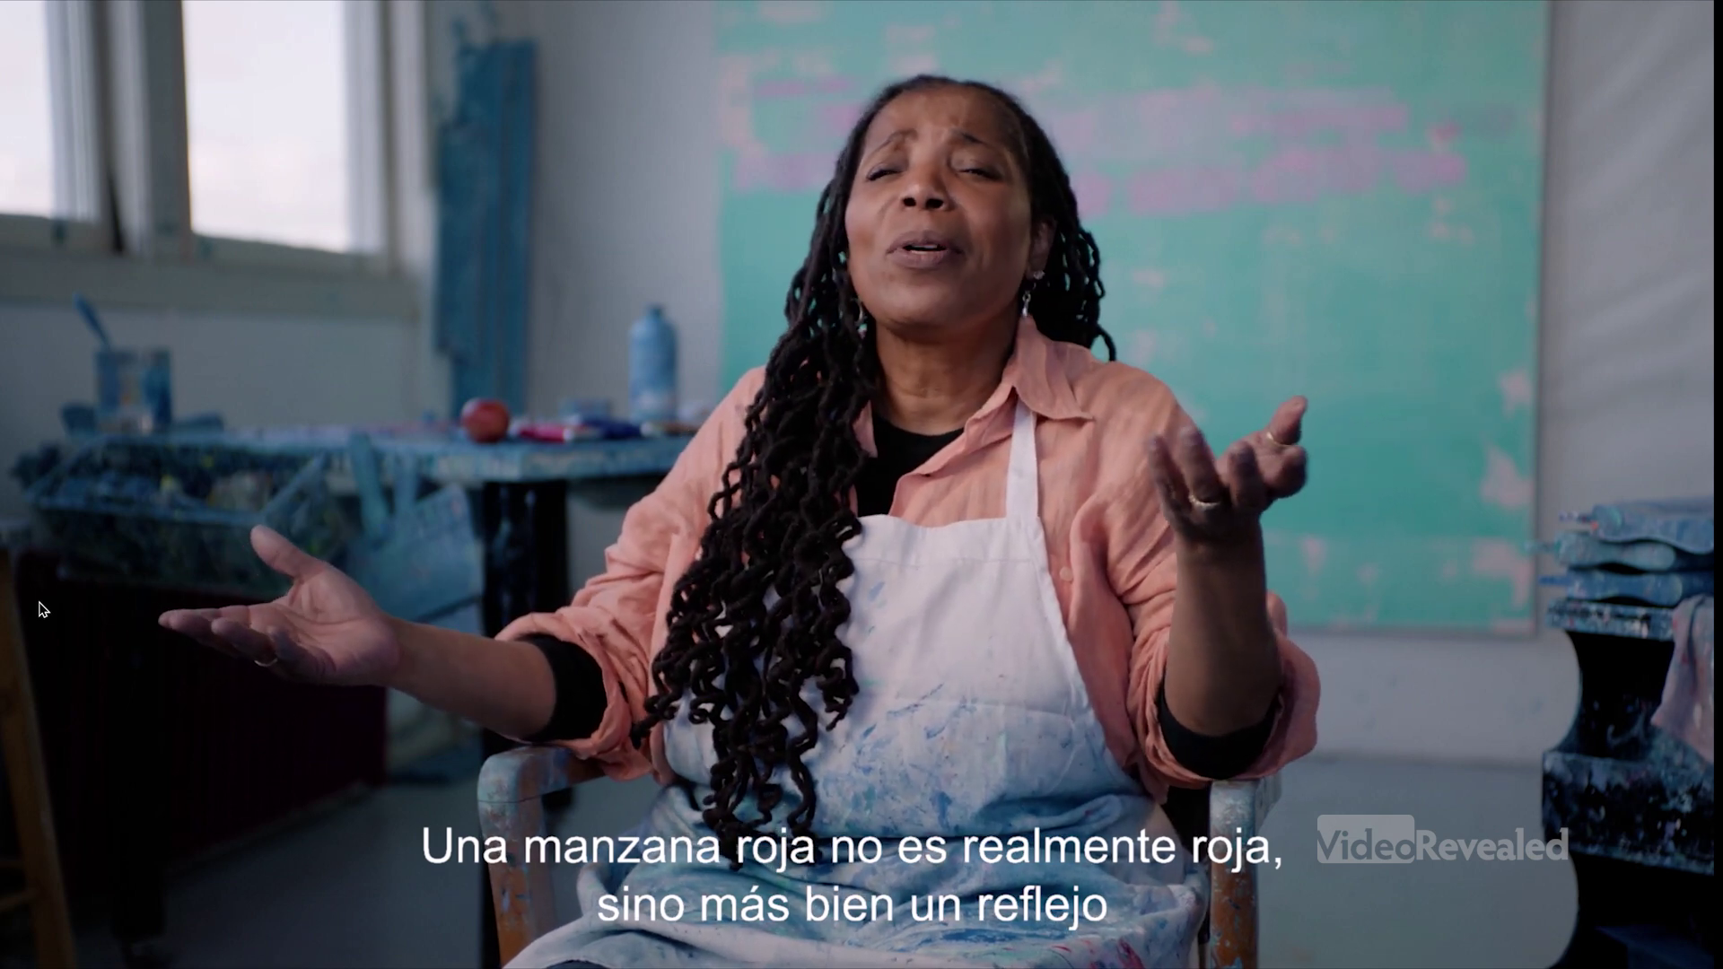
key(Escape)
key(space)
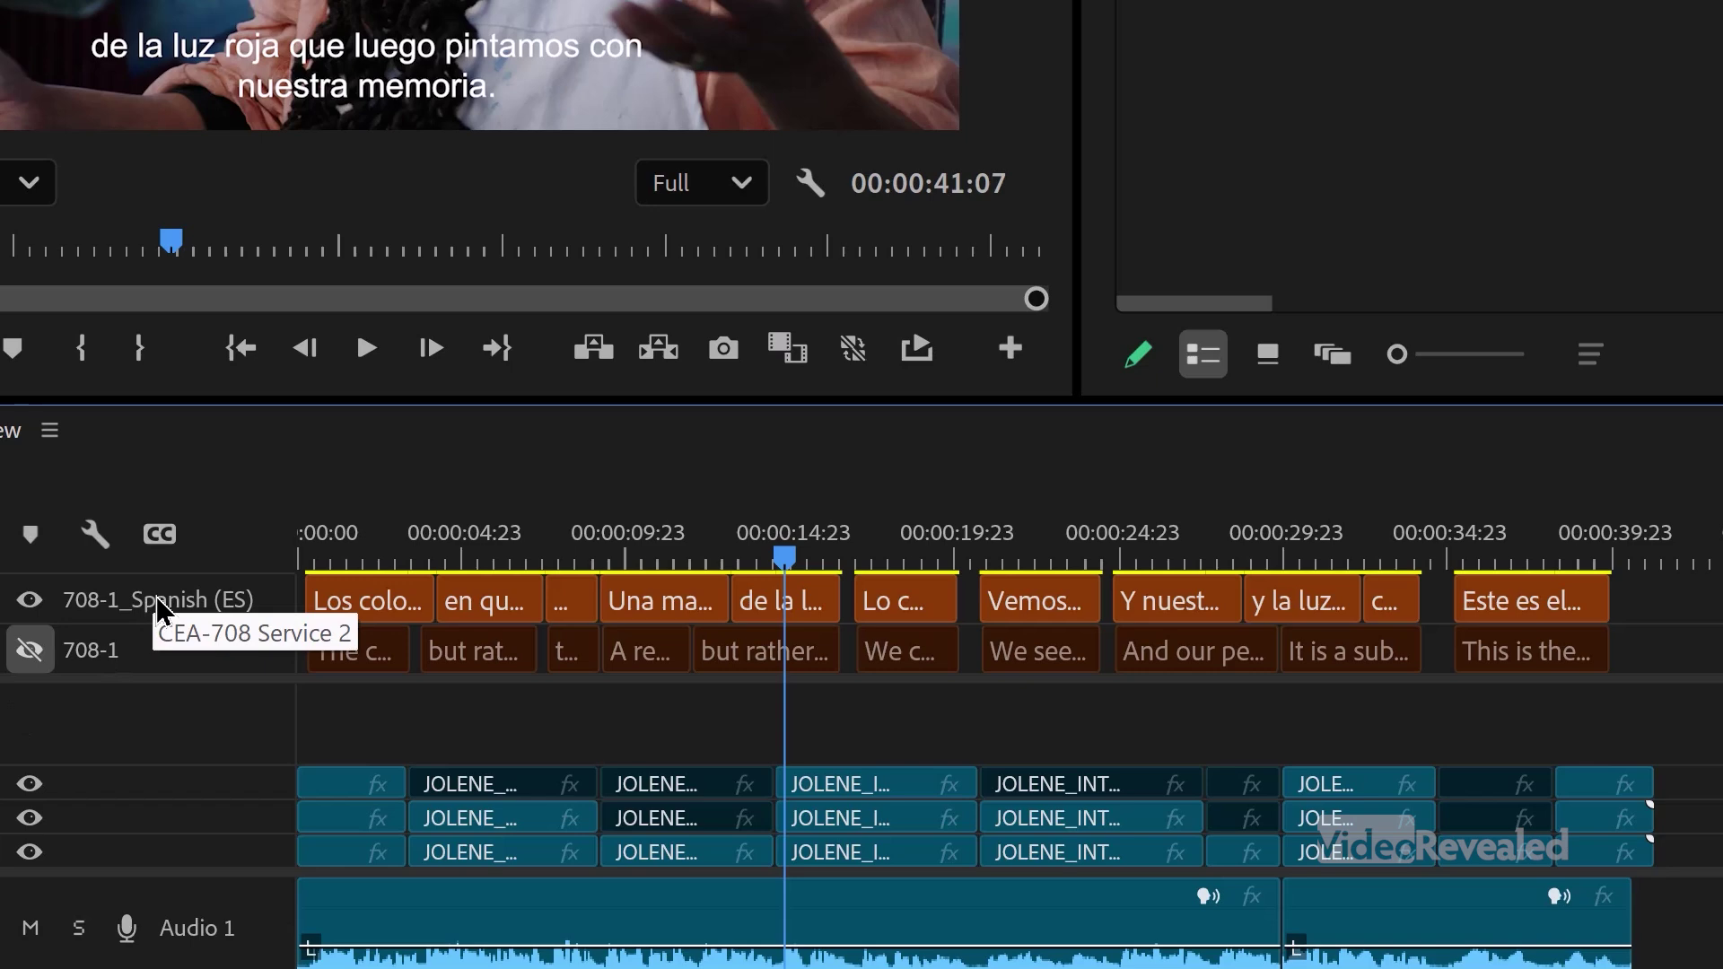
Inspect the Spanish caption track's Track Settings and its available caption formats.
right_click(162, 610)
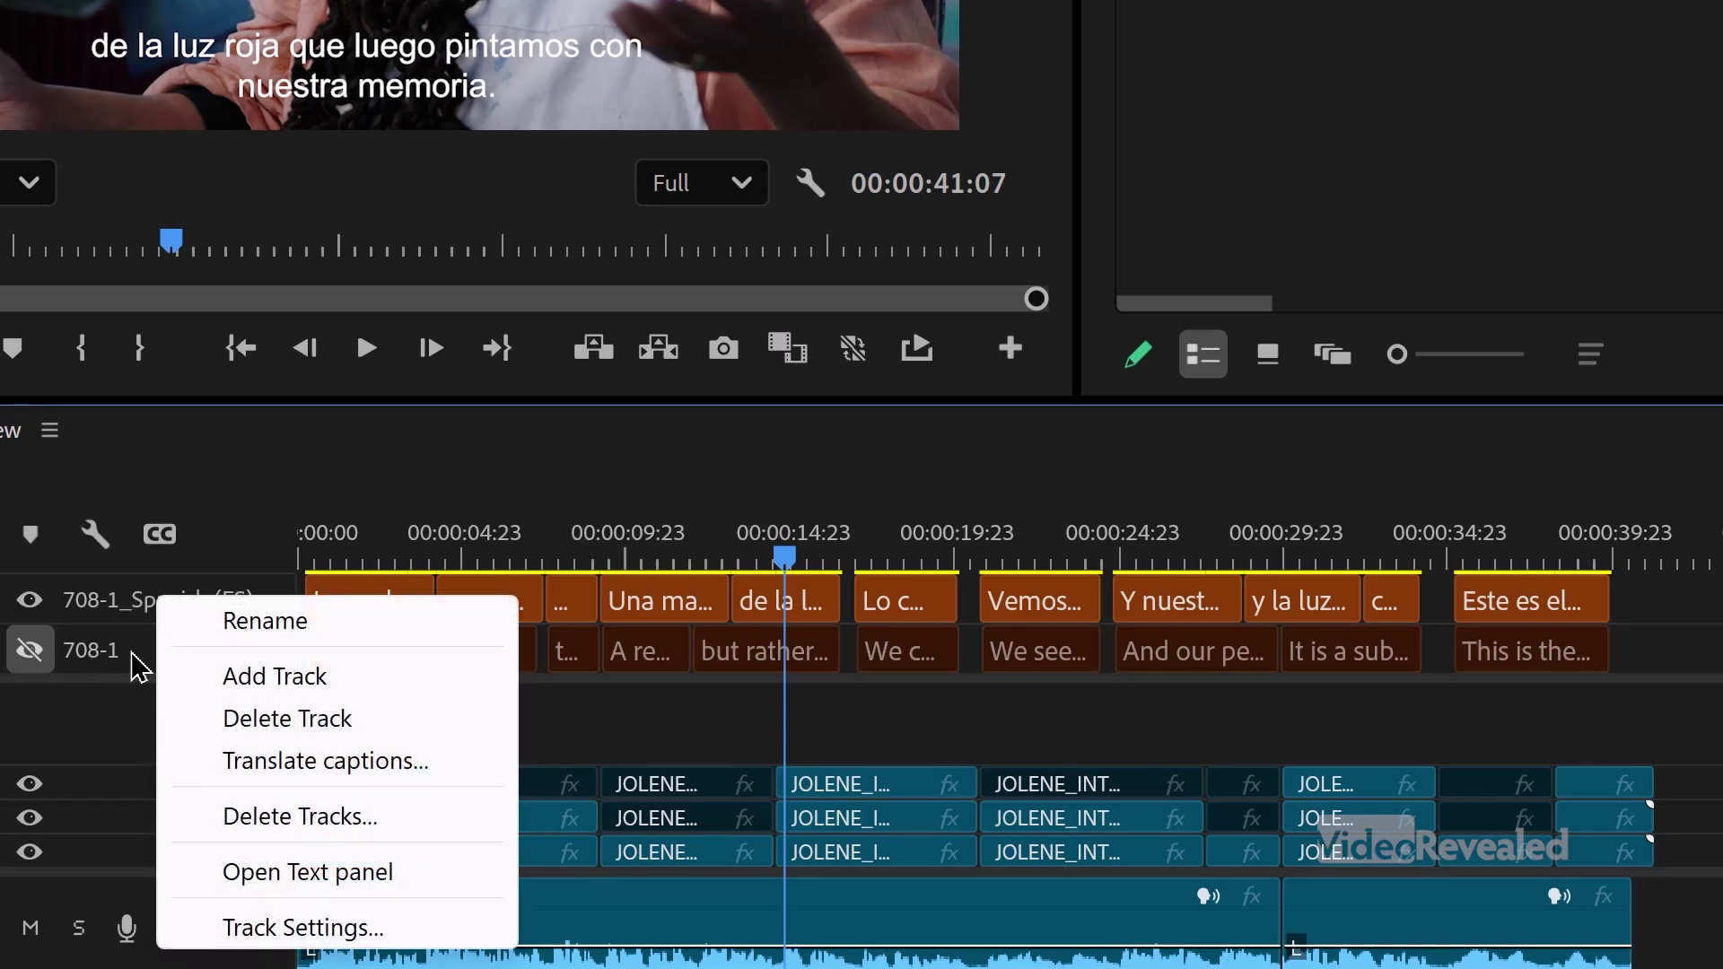
click(287, 927)
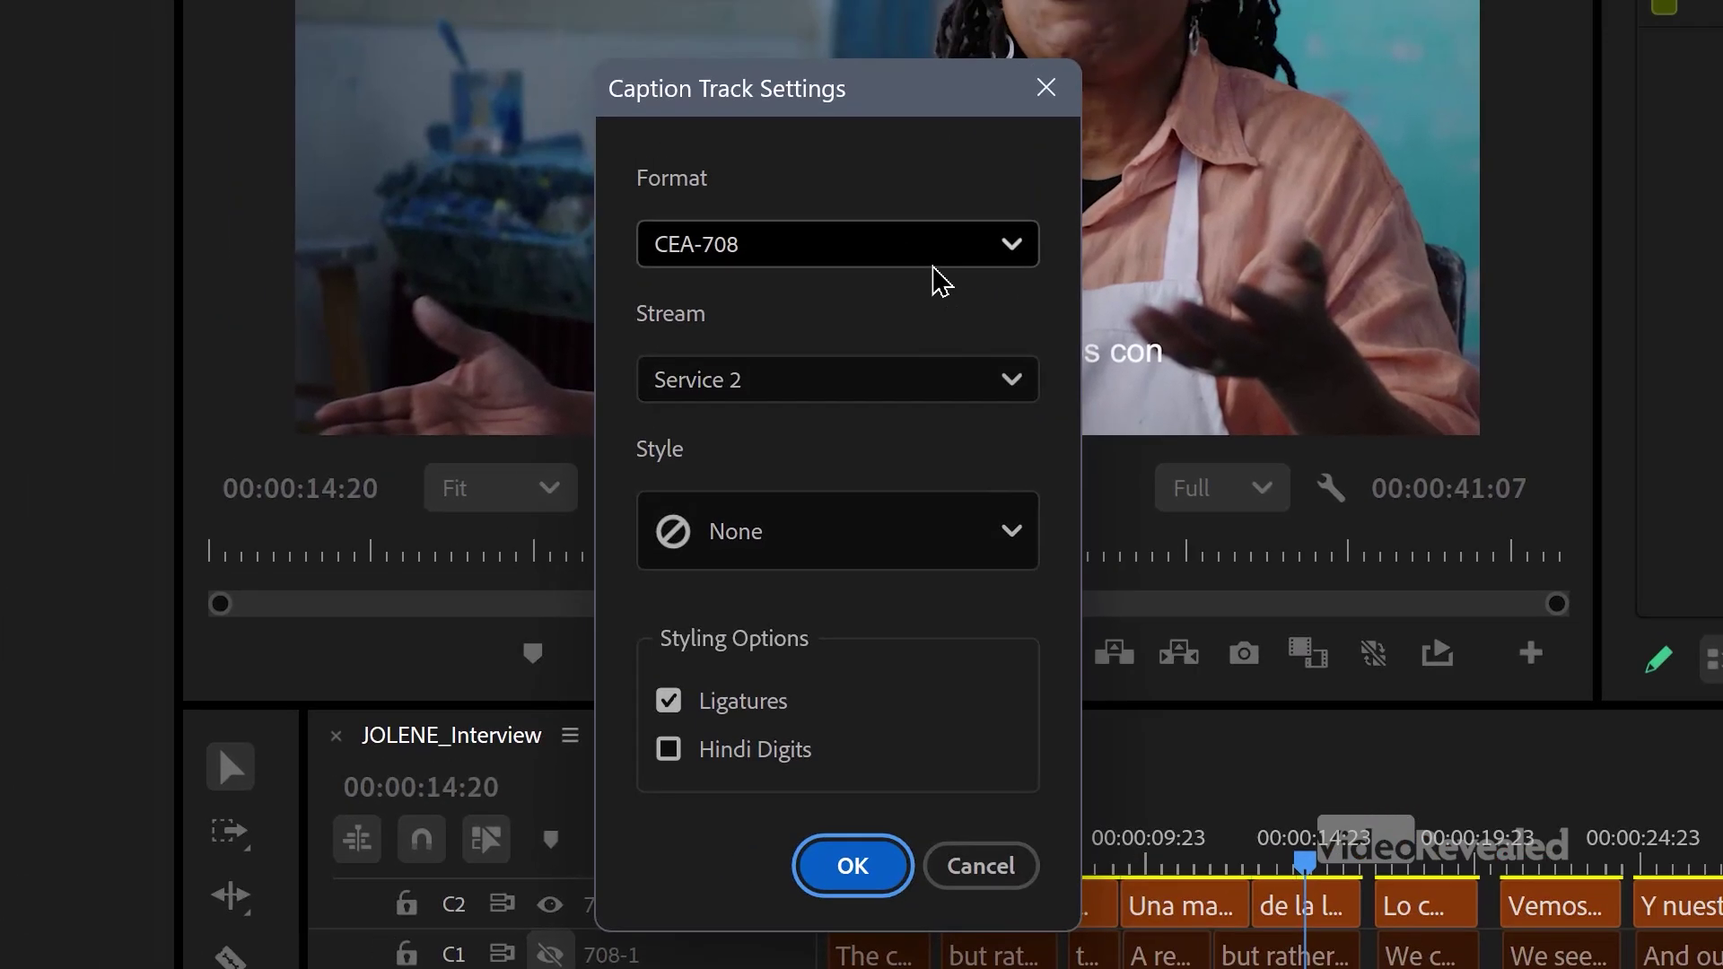
click(938, 272)
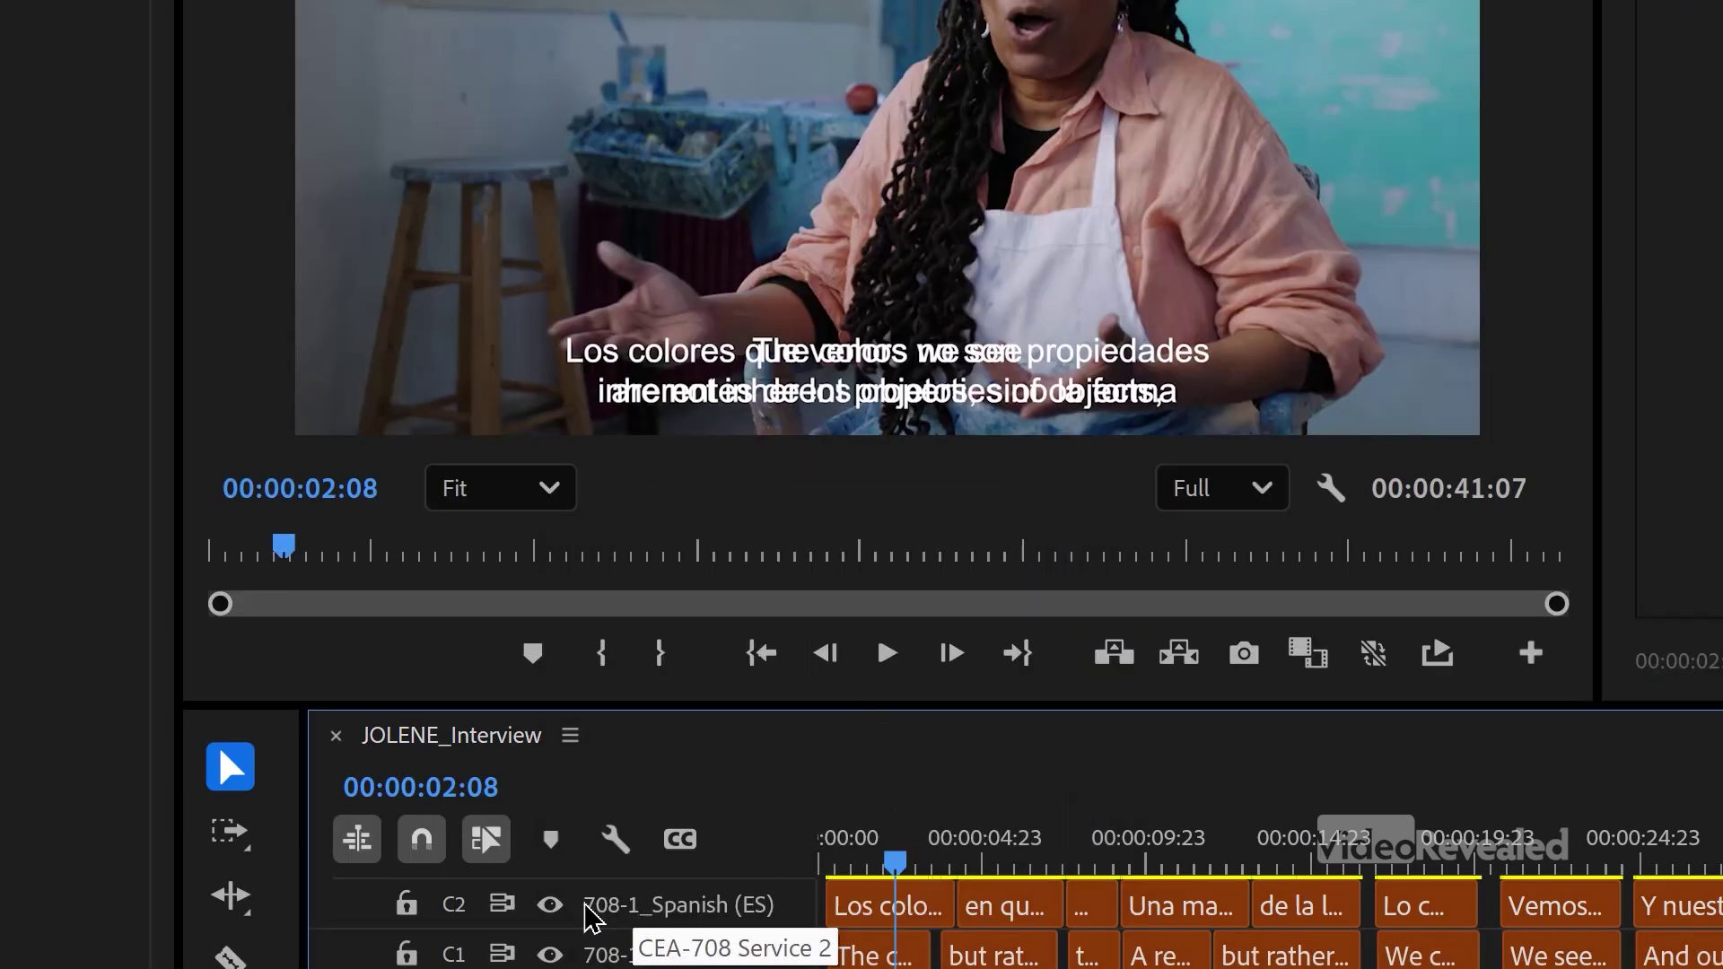
Turn both caption tracks visible and move the playhead back to about 01:16.
click(552, 906)
click(555, 908)
click(557, 910)
click(554, 908)
drag(893, 865, 876, 869)
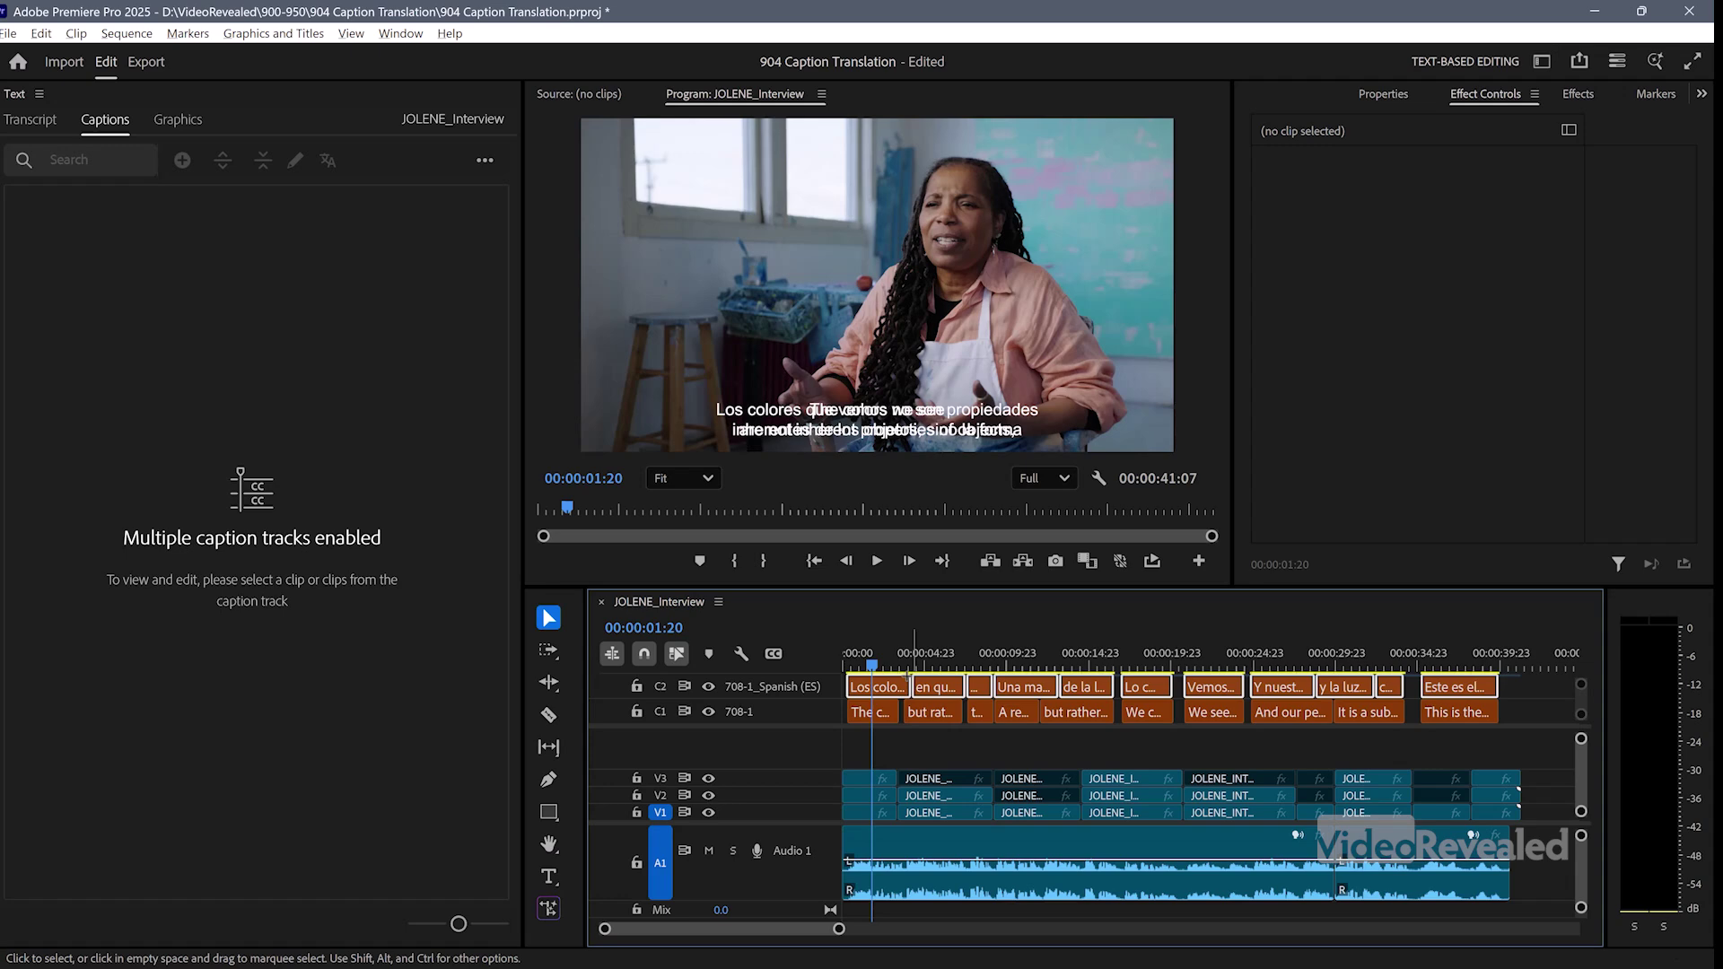
Select the Spanish caption clips and raise them to Y position -146 in Properties.
click(866, 686)
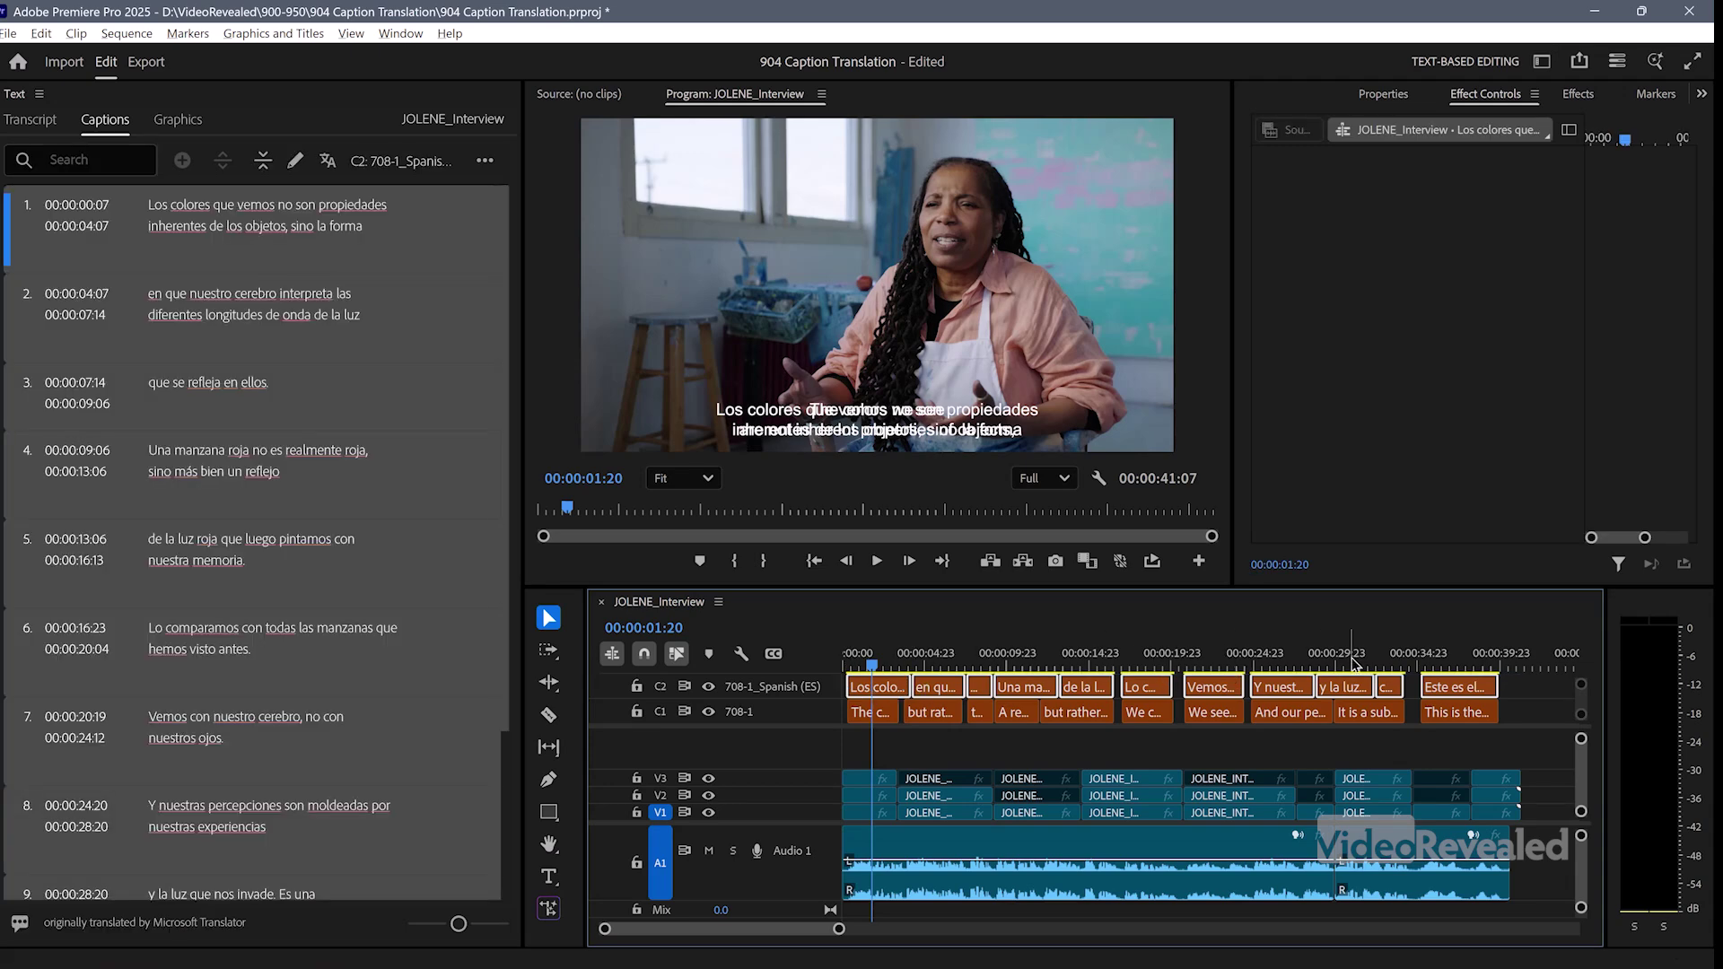
click(1383, 94)
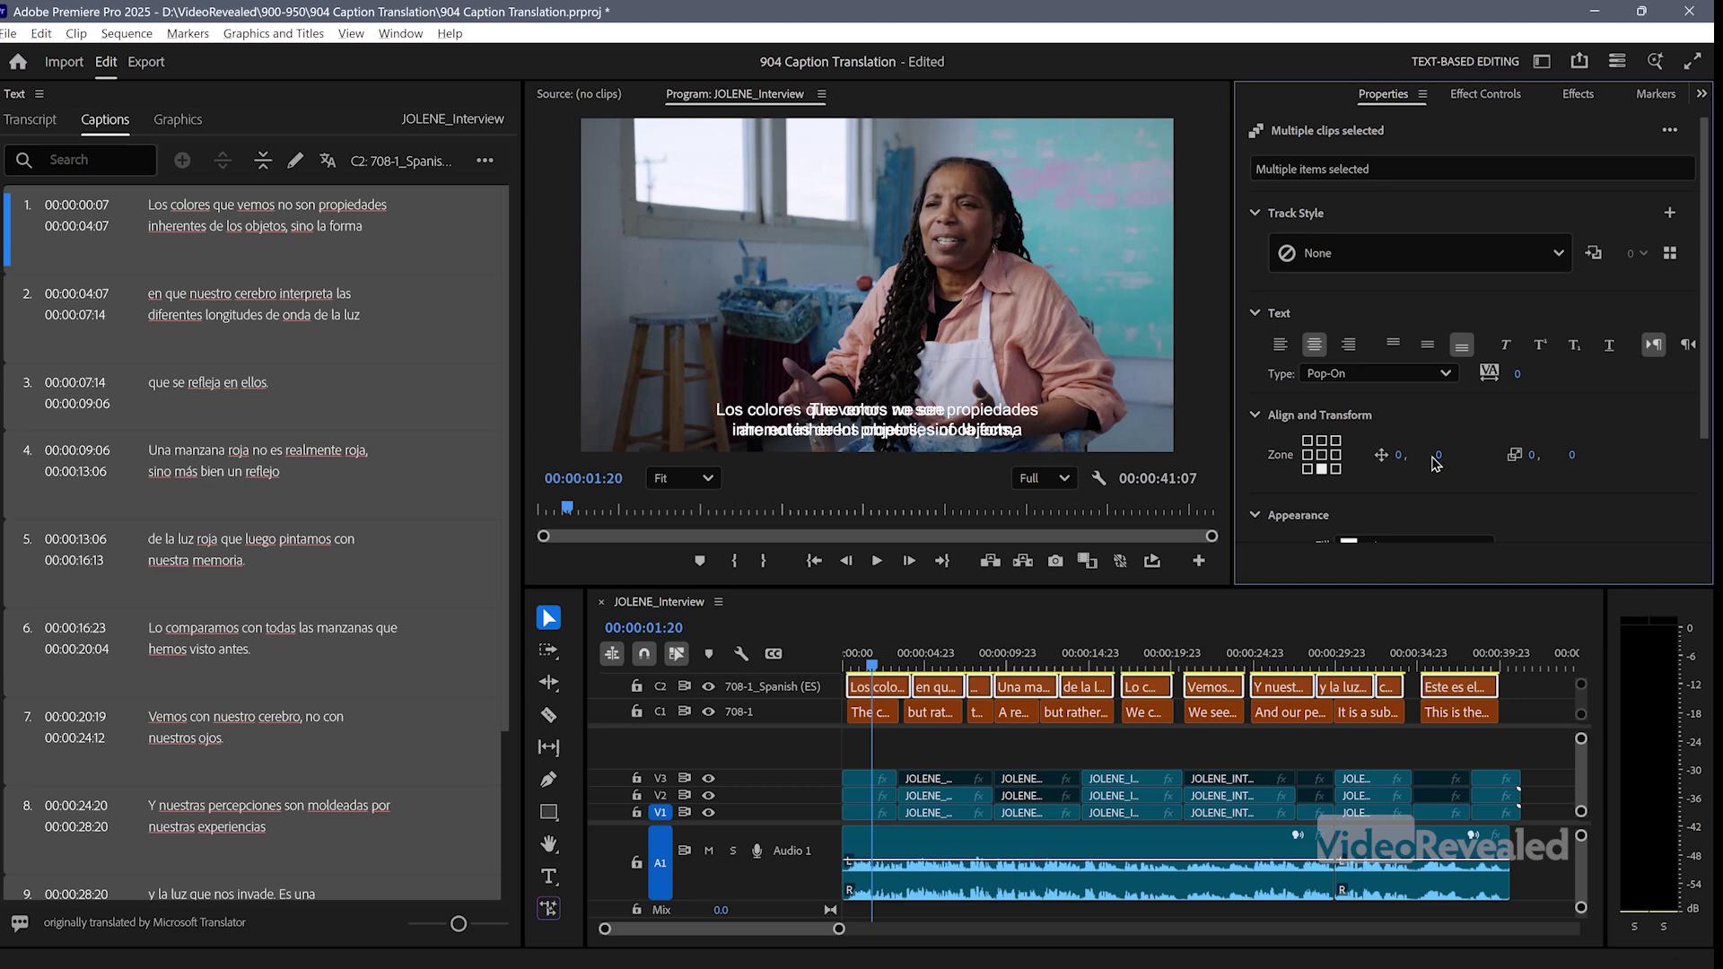
drag(1427, 455, 1305, 470)
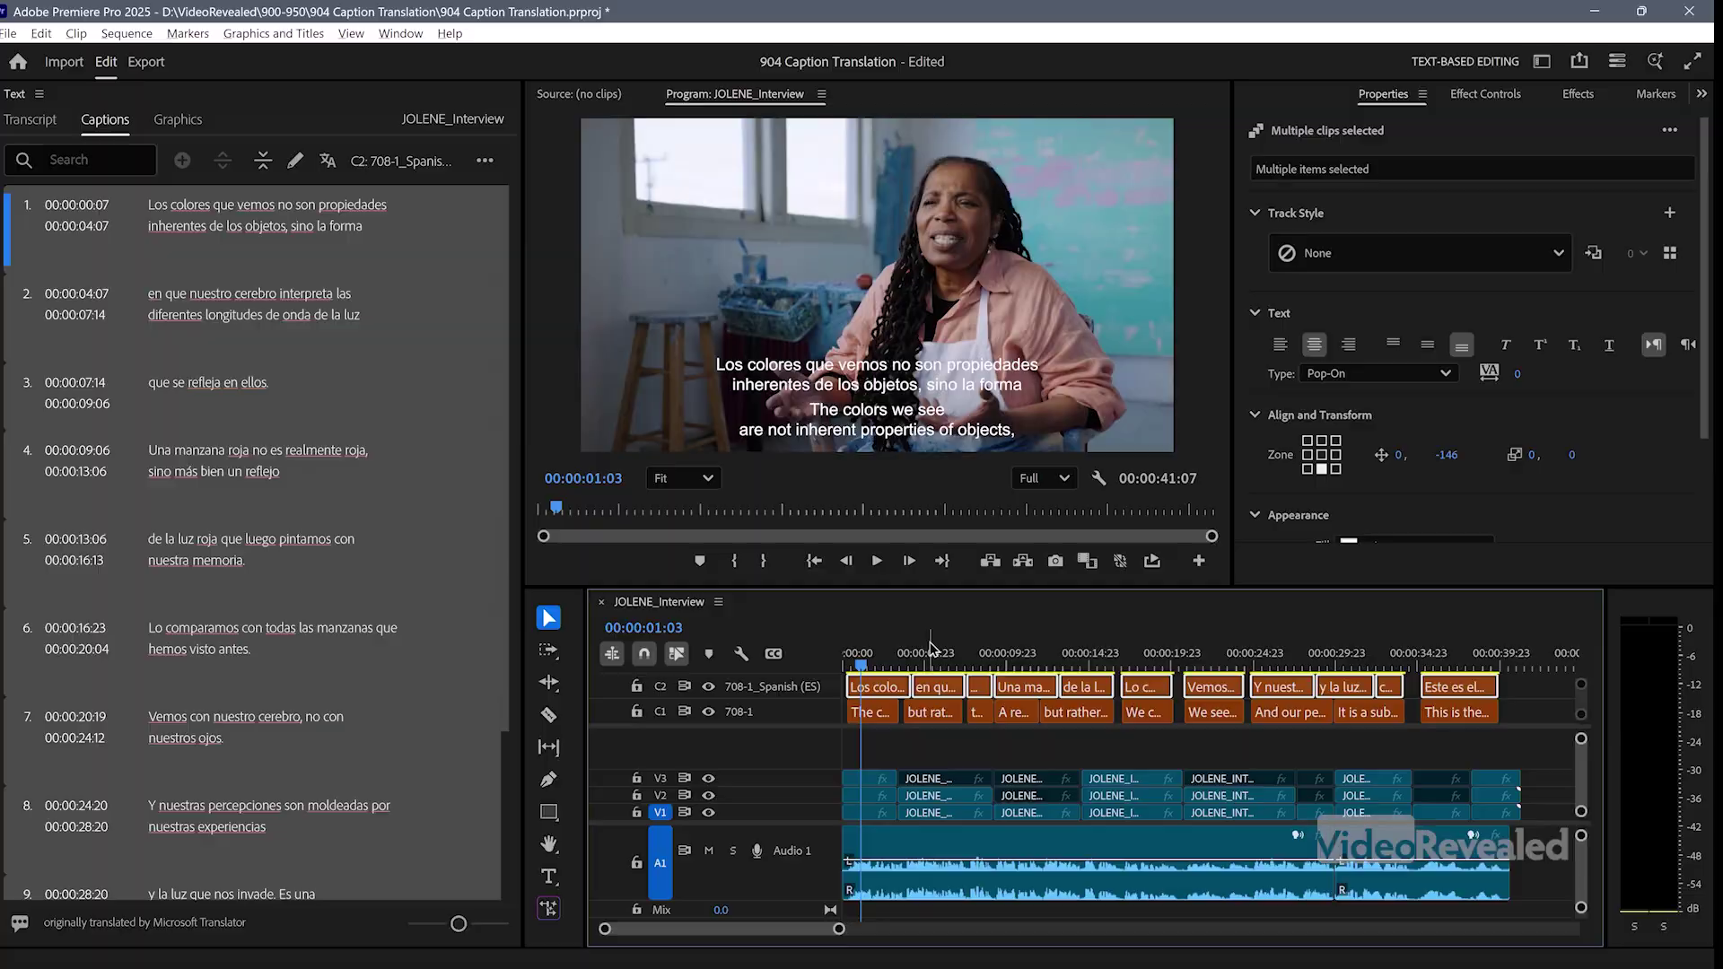
Preview the stacked English and Spanish captions in full-screen playback.
key(ctrl+shift+f)
key(space)
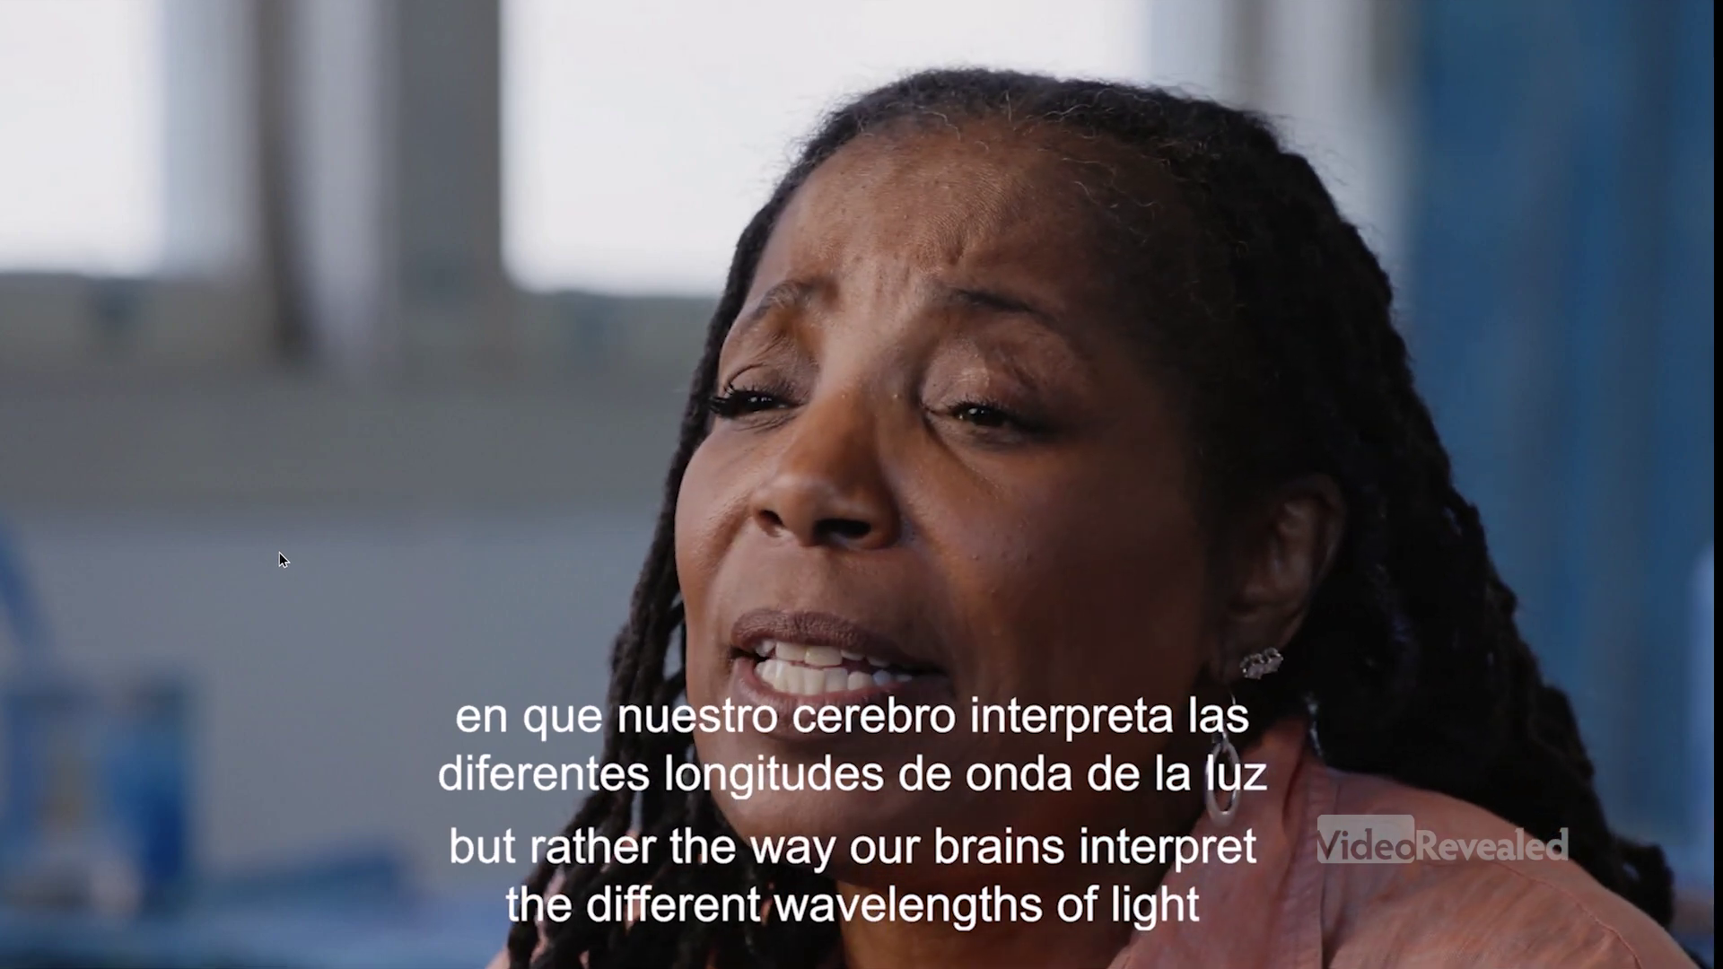
key(Escape)
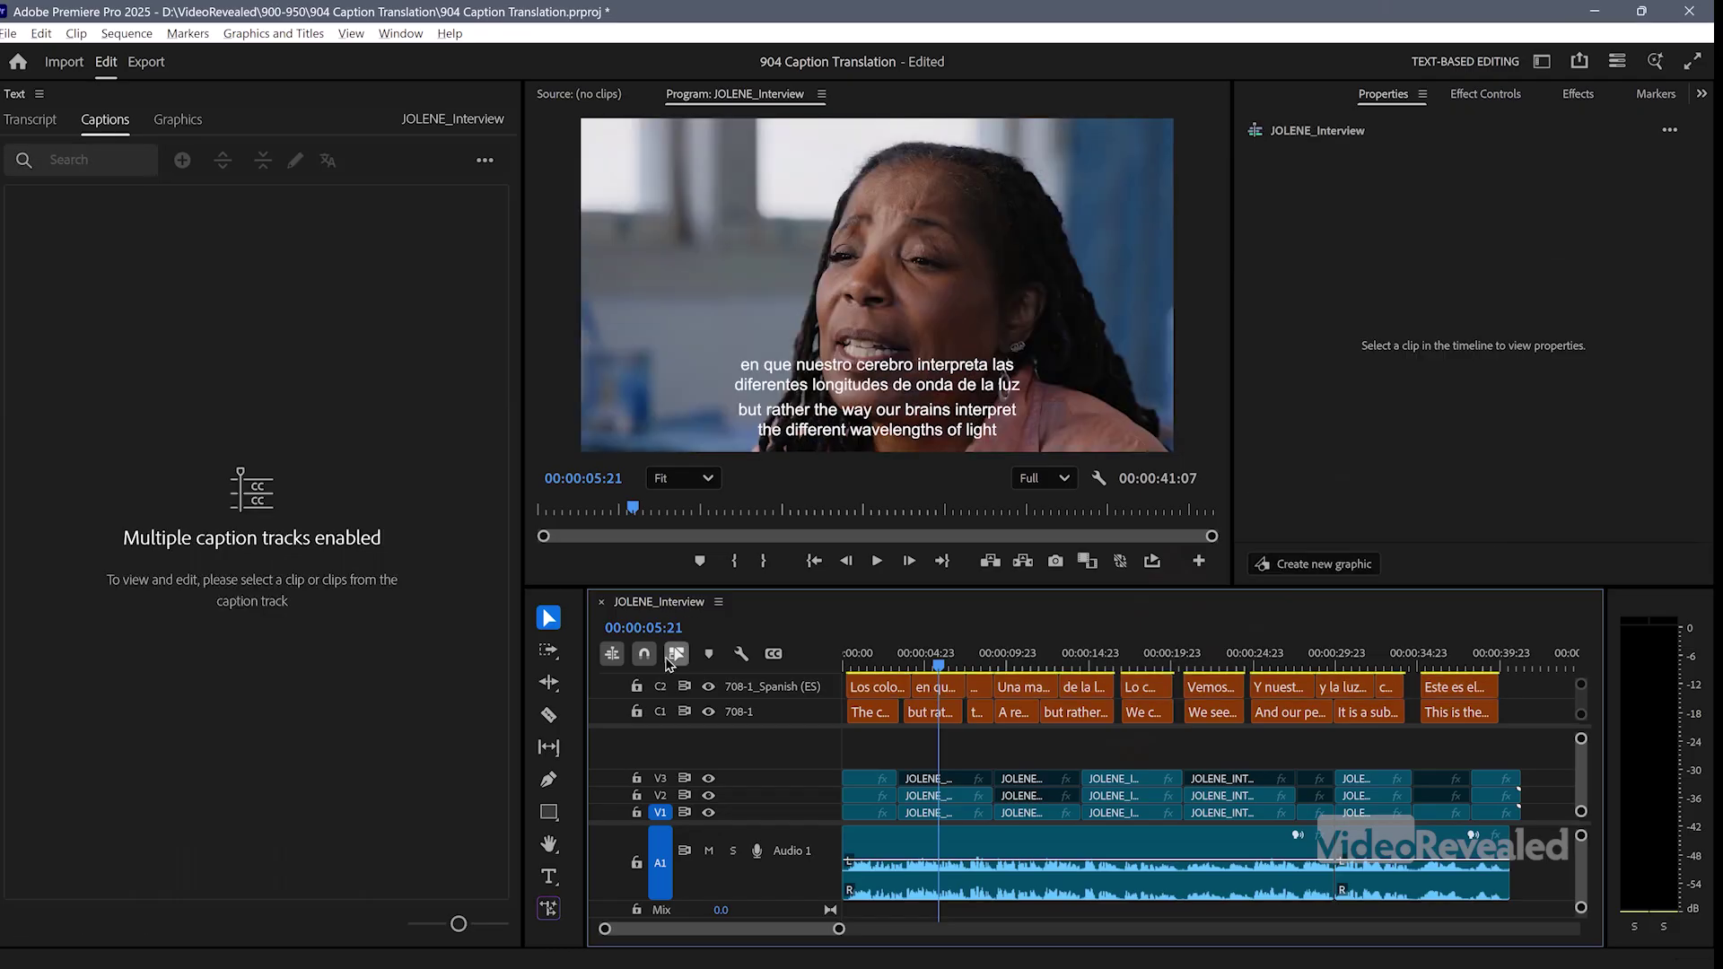
drag(927, 712, 880, 664)
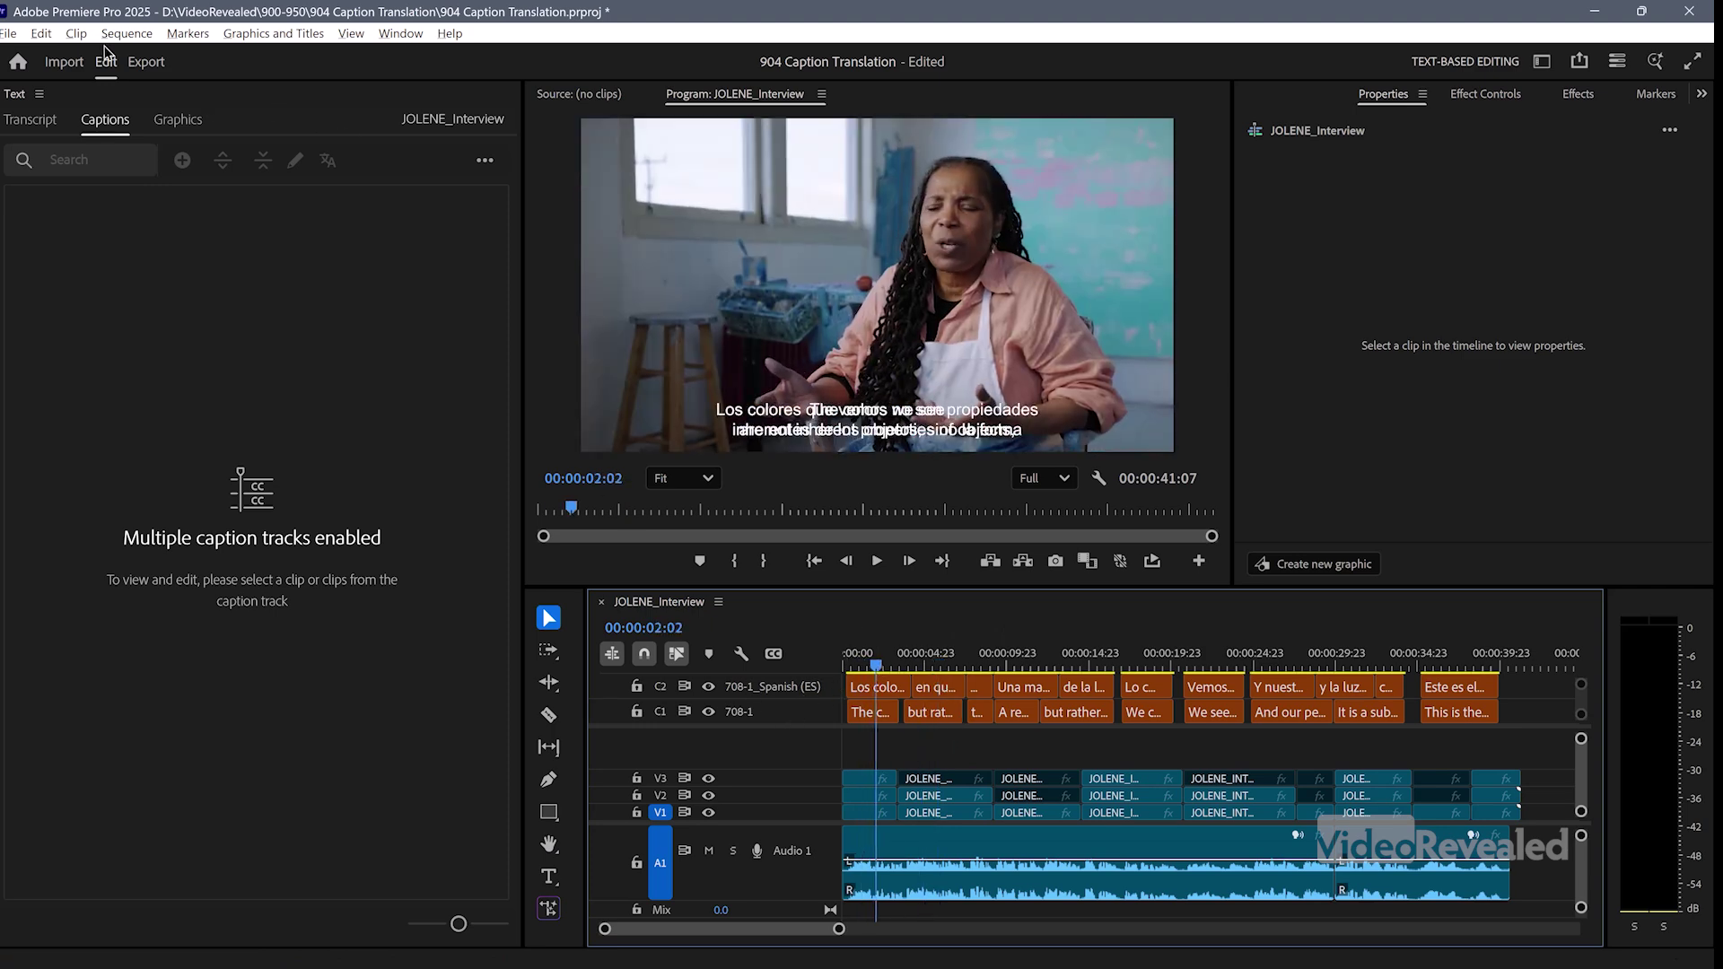
On the Export page, keep MacCaption VANC File (.mcc) as the sidecar caption format.
click(154, 64)
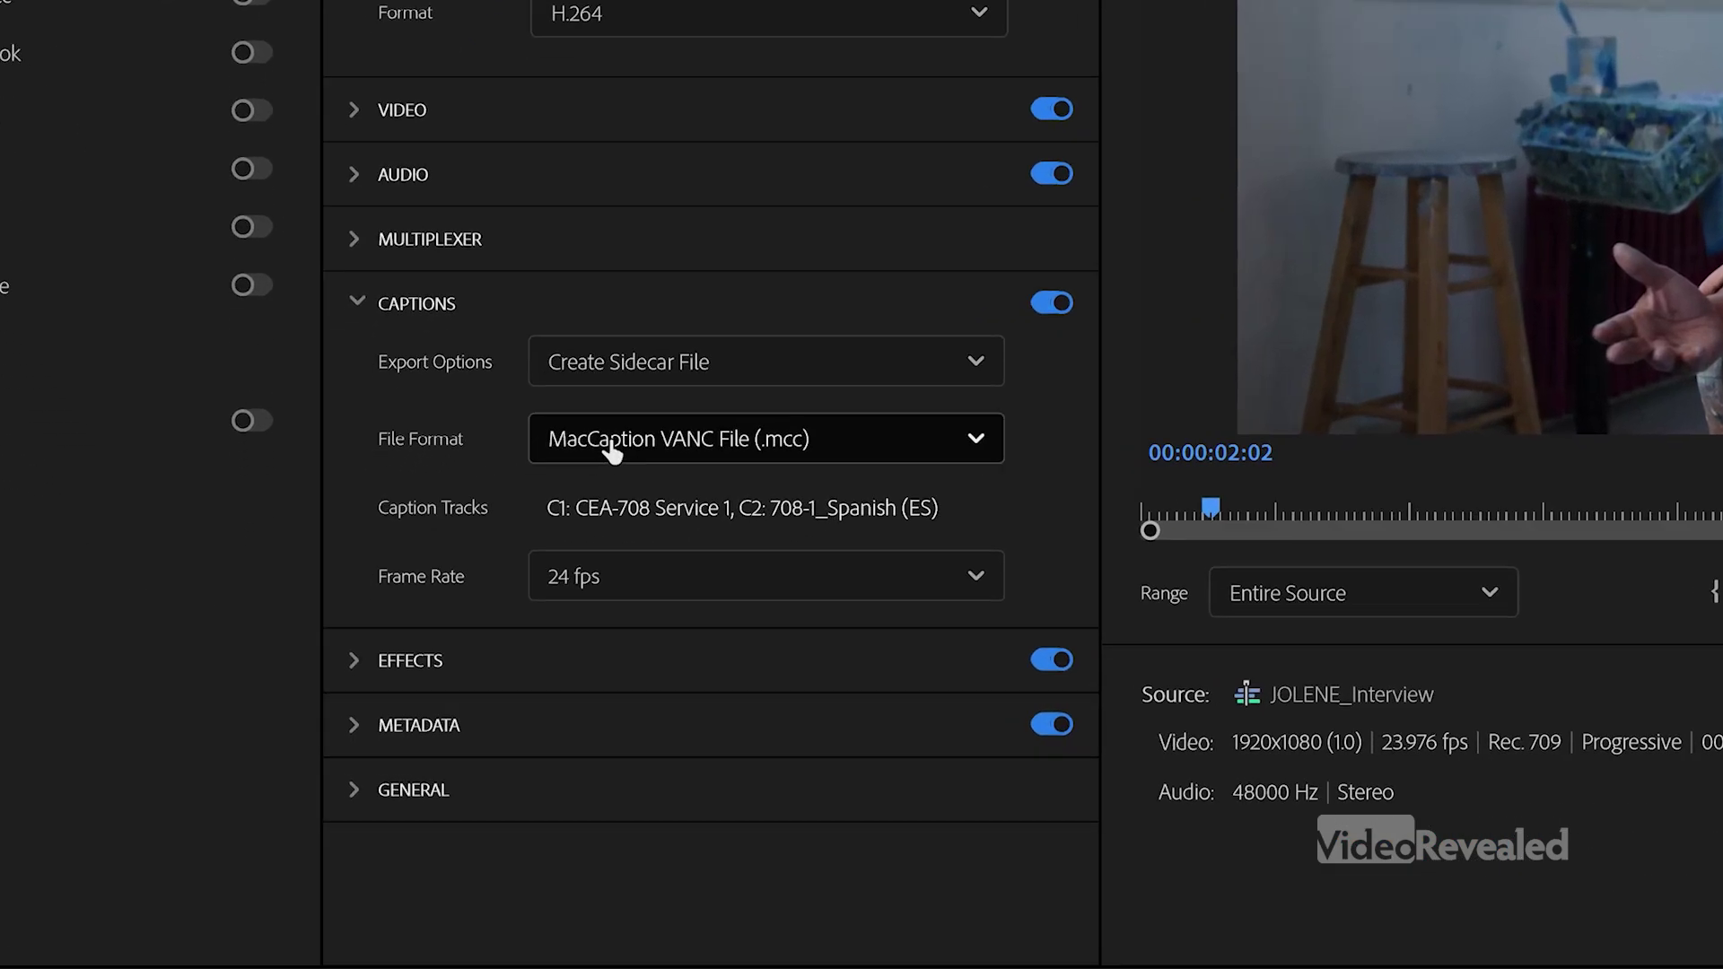
click(480, 563)
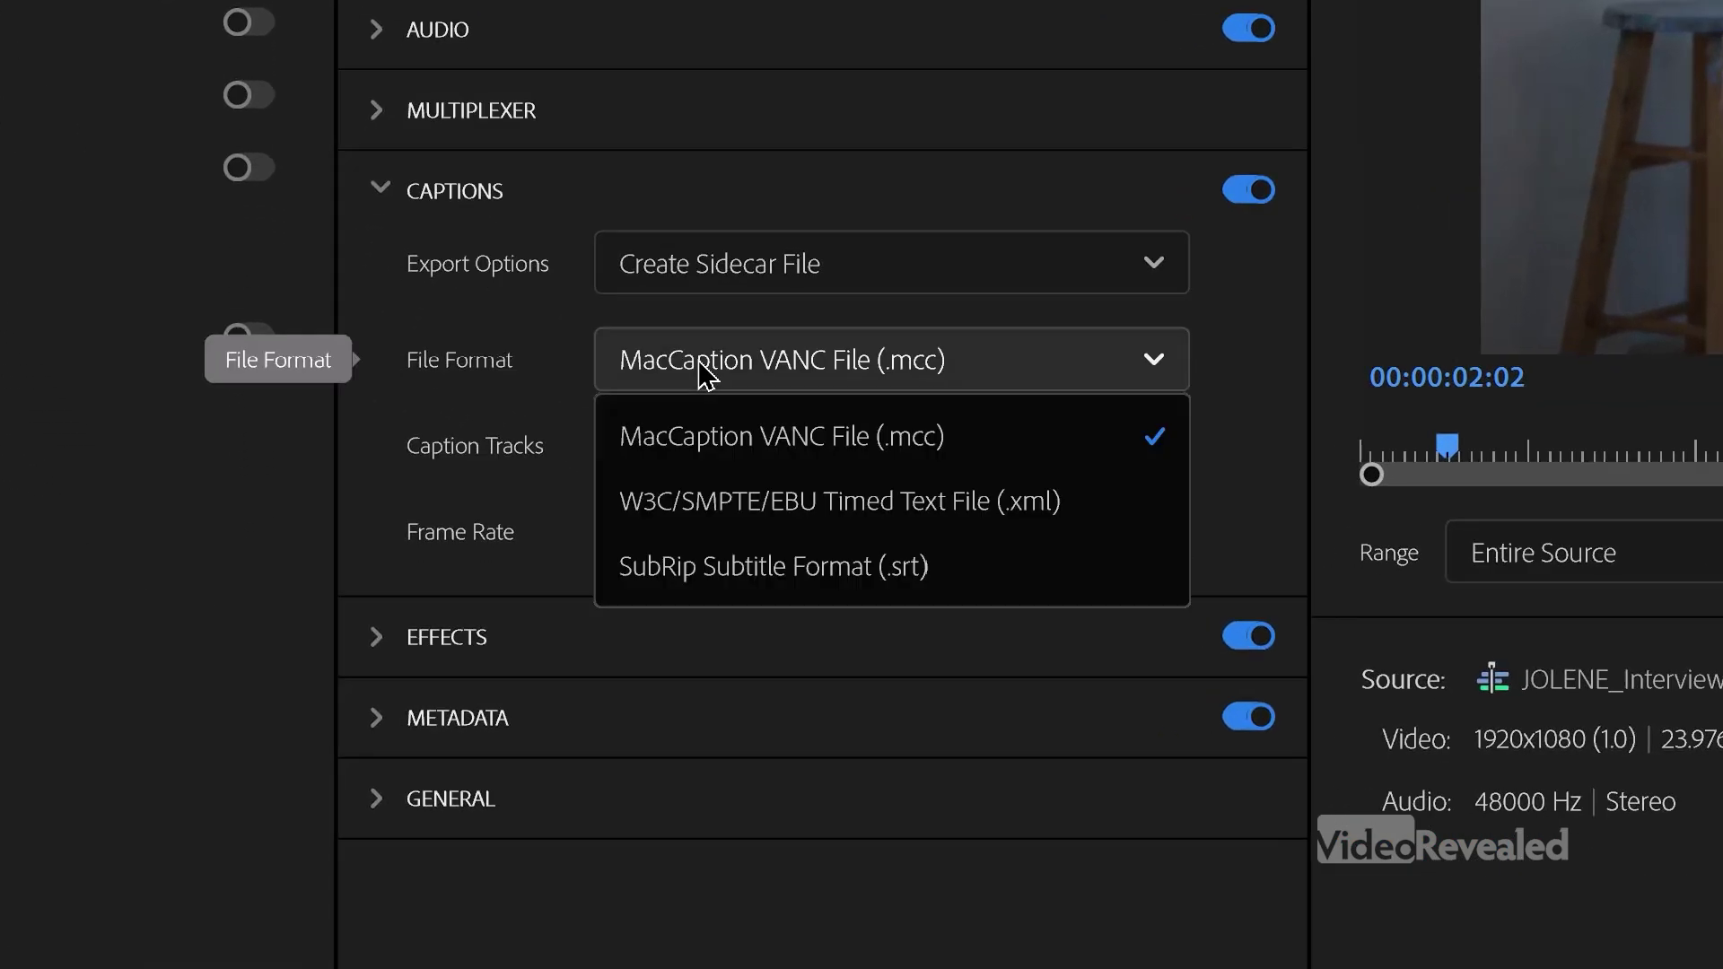
click(1032, 453)
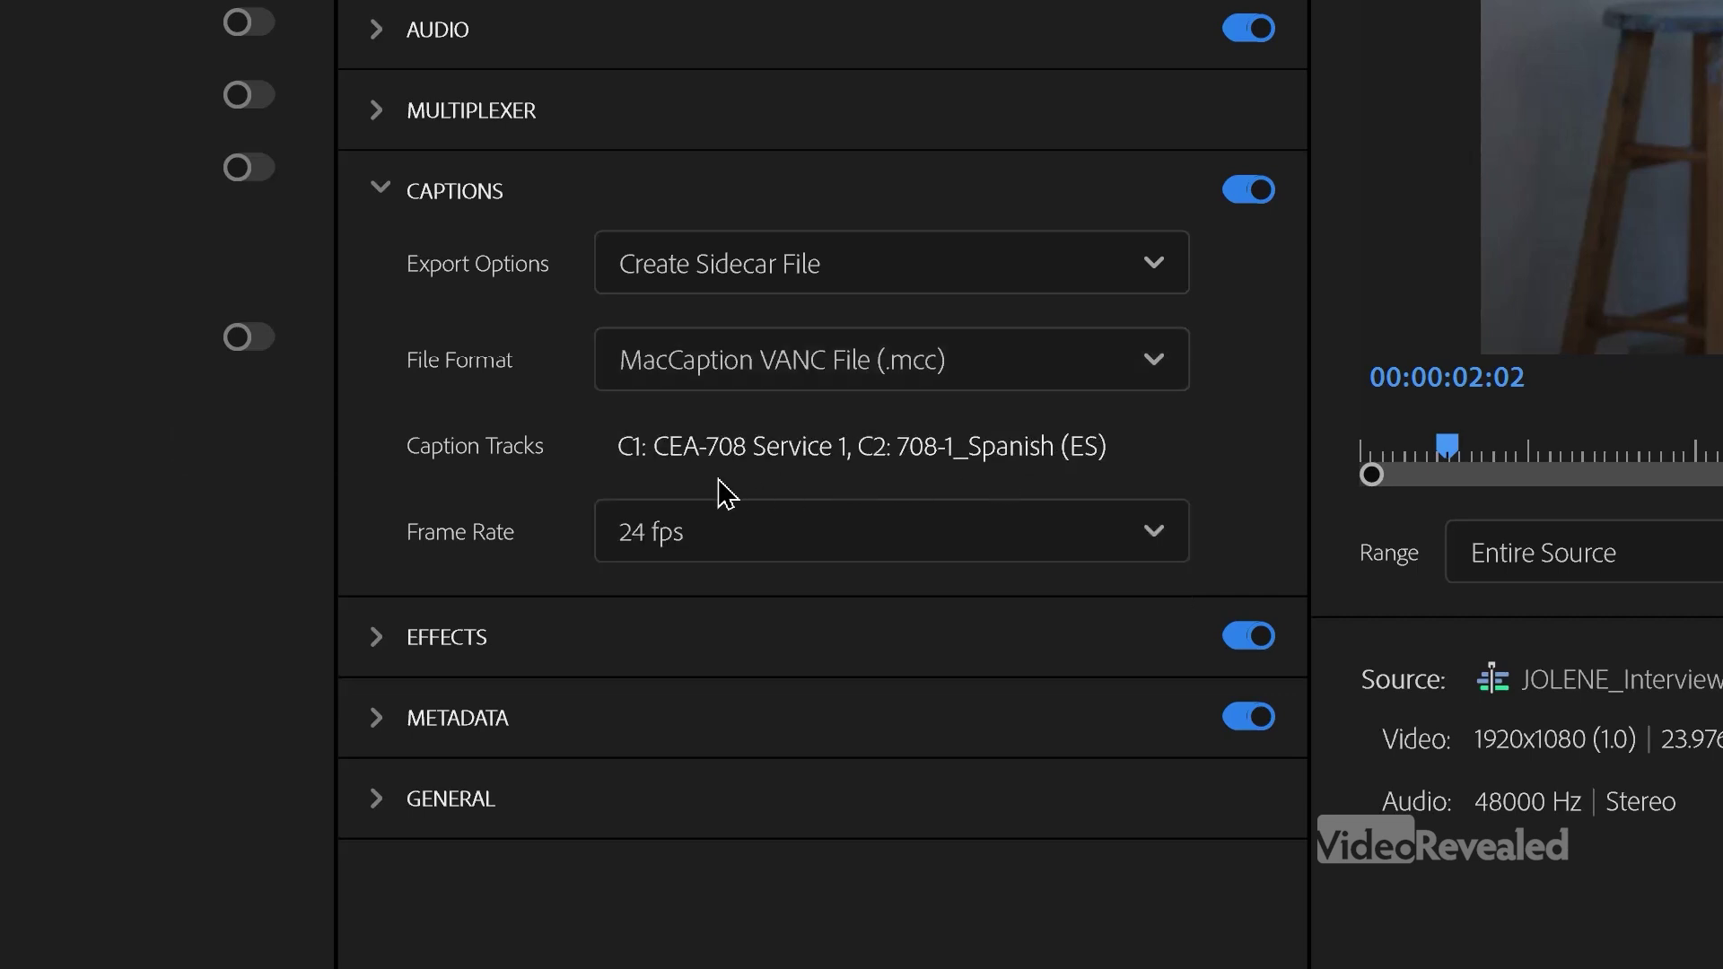